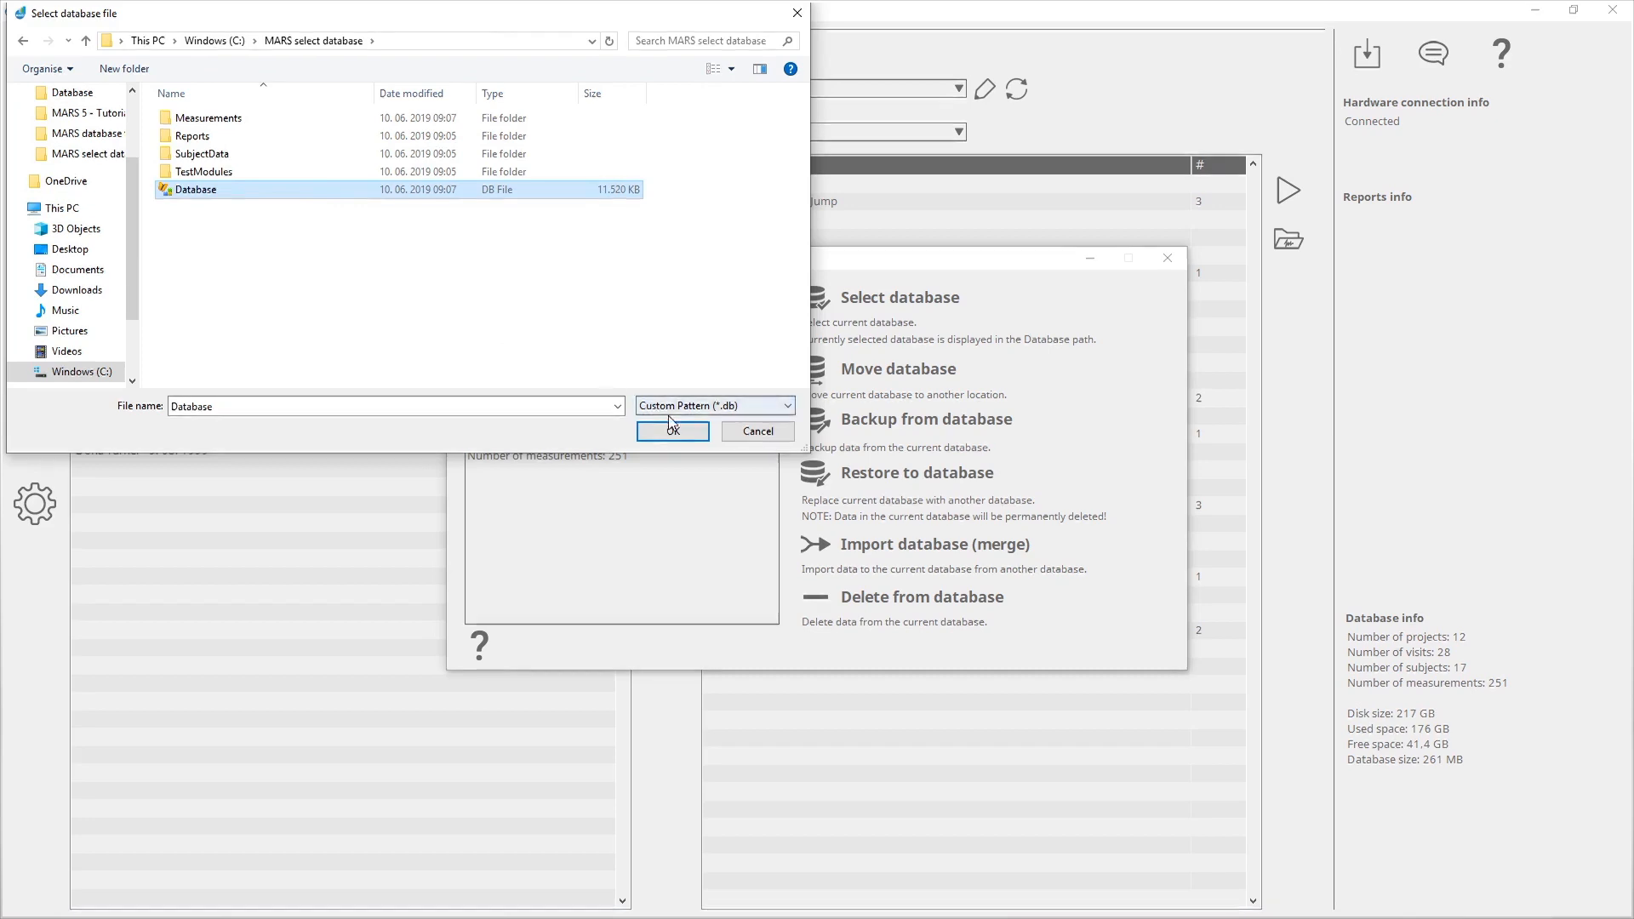
# Select the Database file in C:\MARS select database as the current database and acknowledge the confirmation.
pyautogui.click(675, 430)
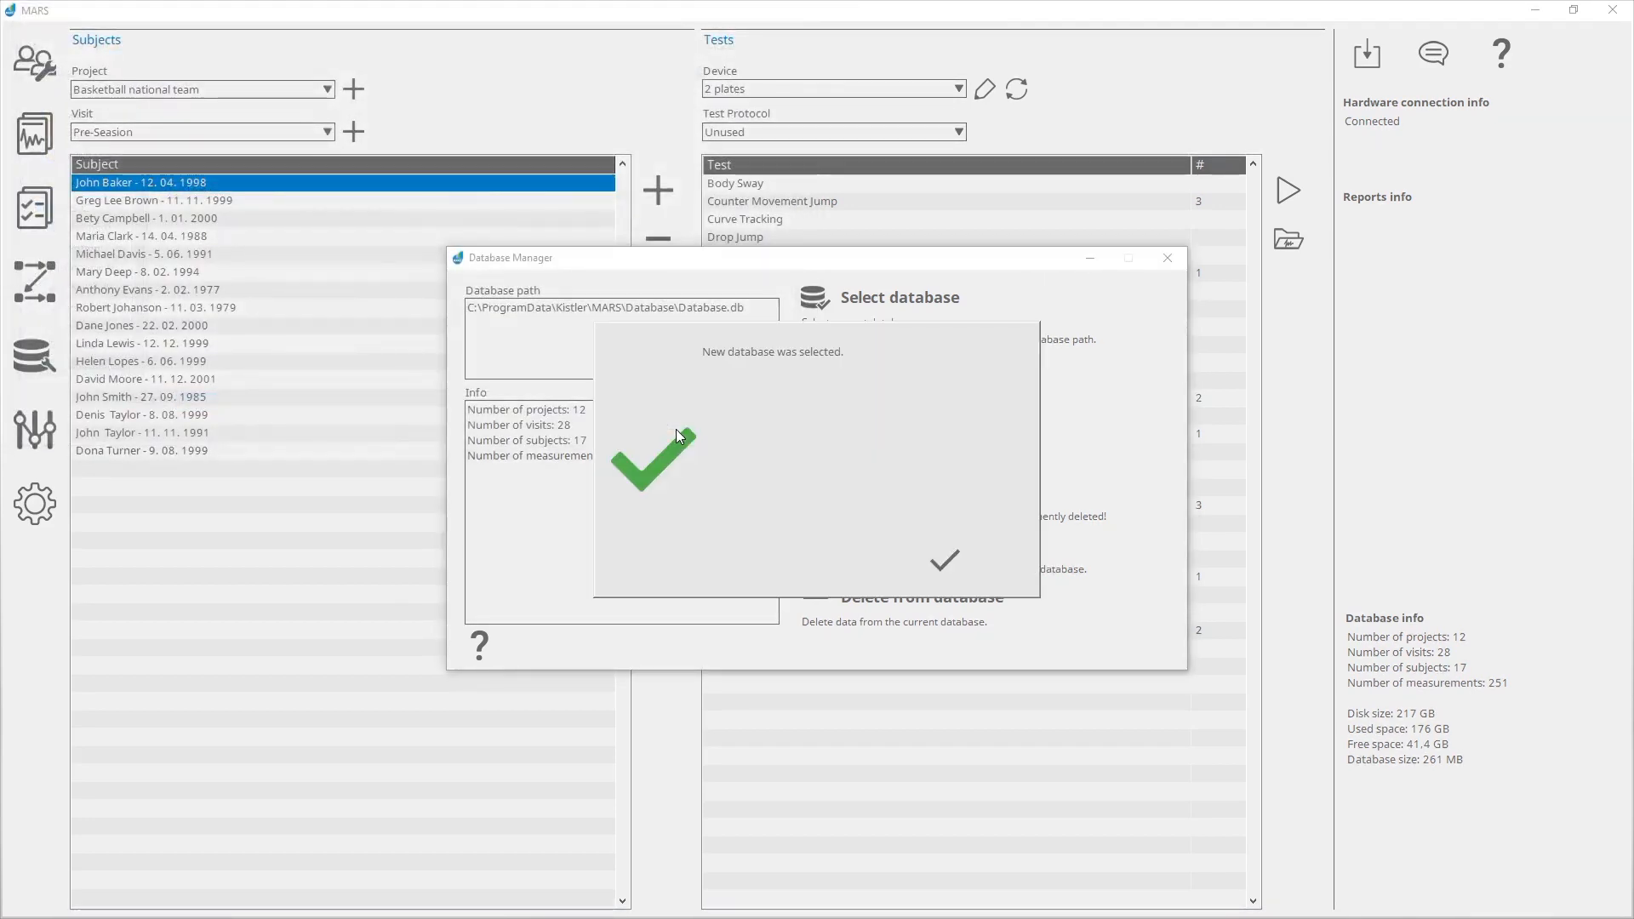
pyautogui.click(944, 564)
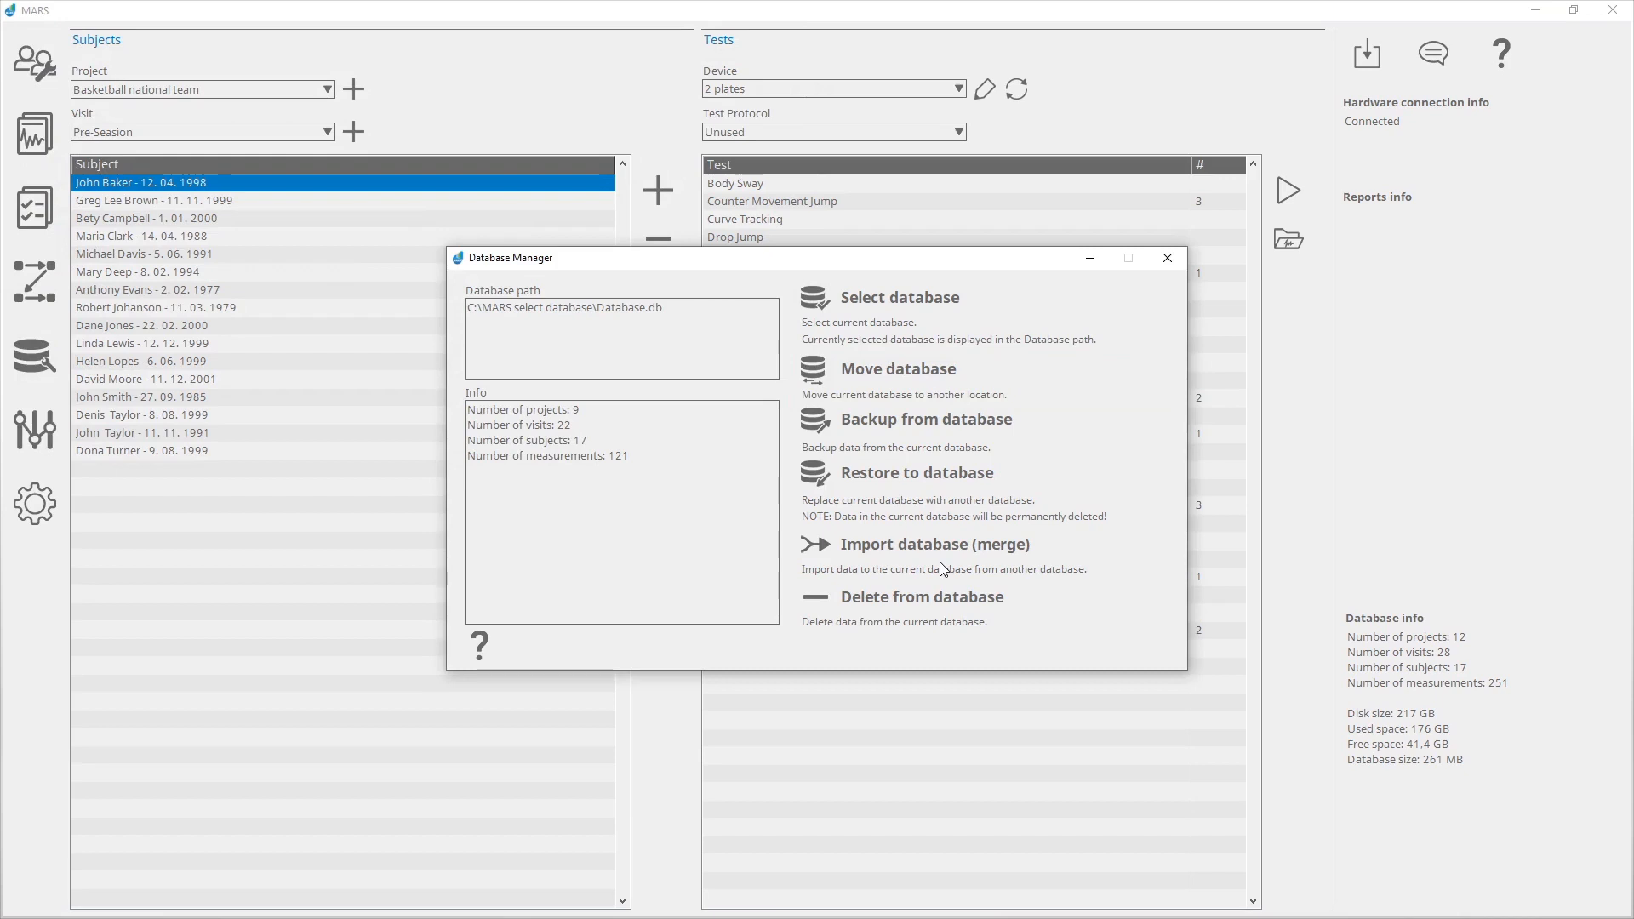
# Move the current database to the folder C:\MARS moved database location.
pyautogui.click(1046, 381)
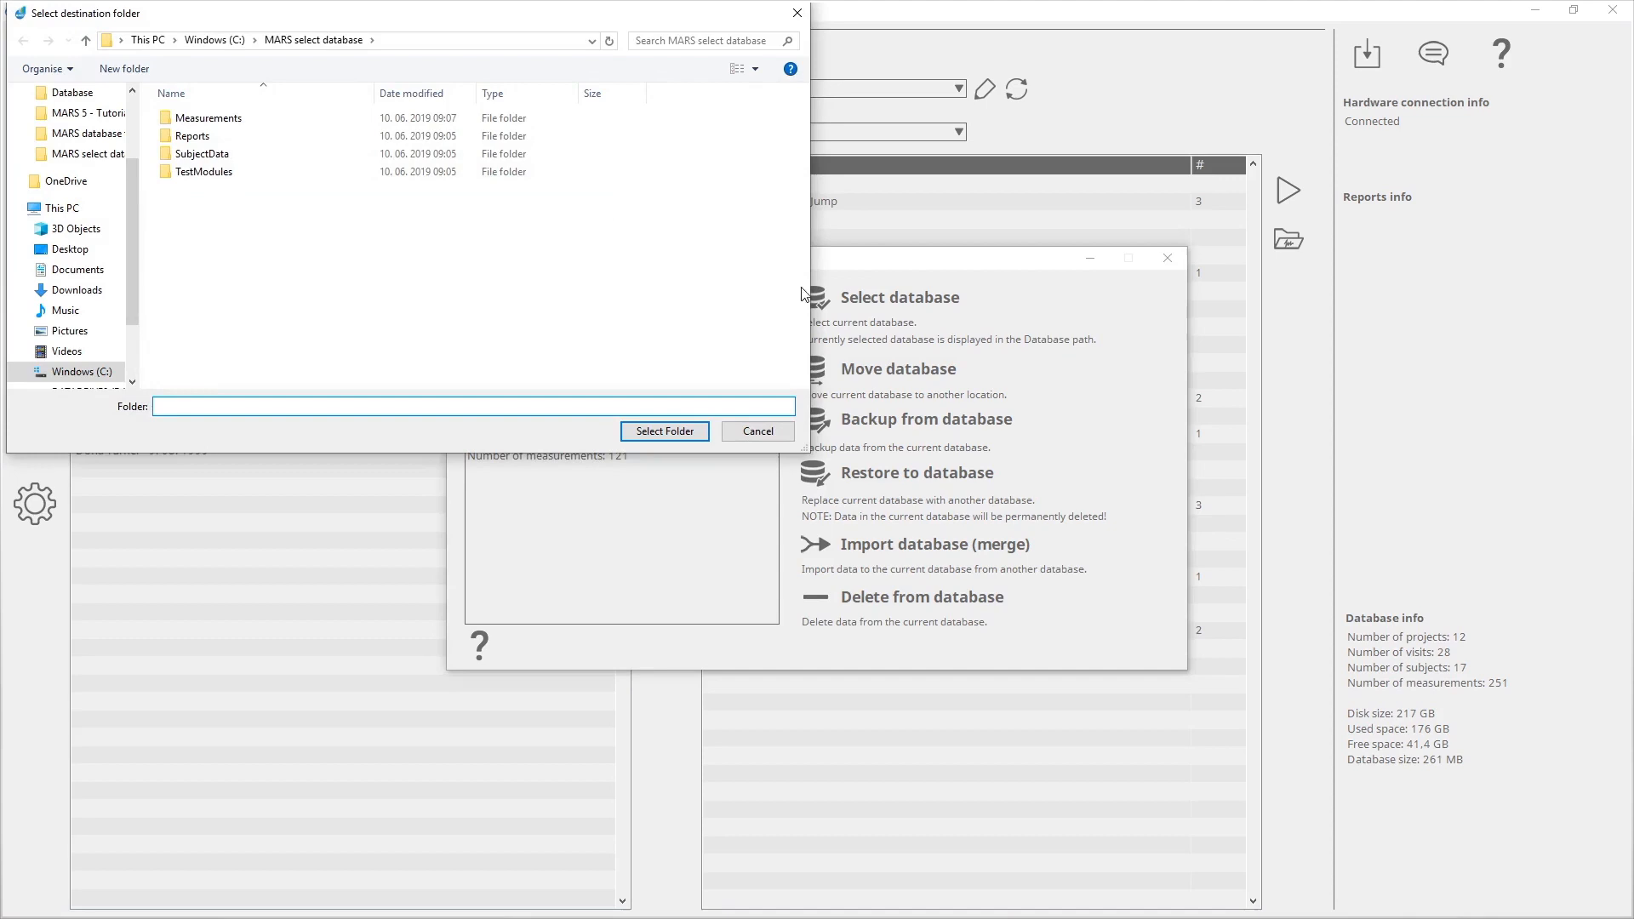
pyautogui.click(213, 41)
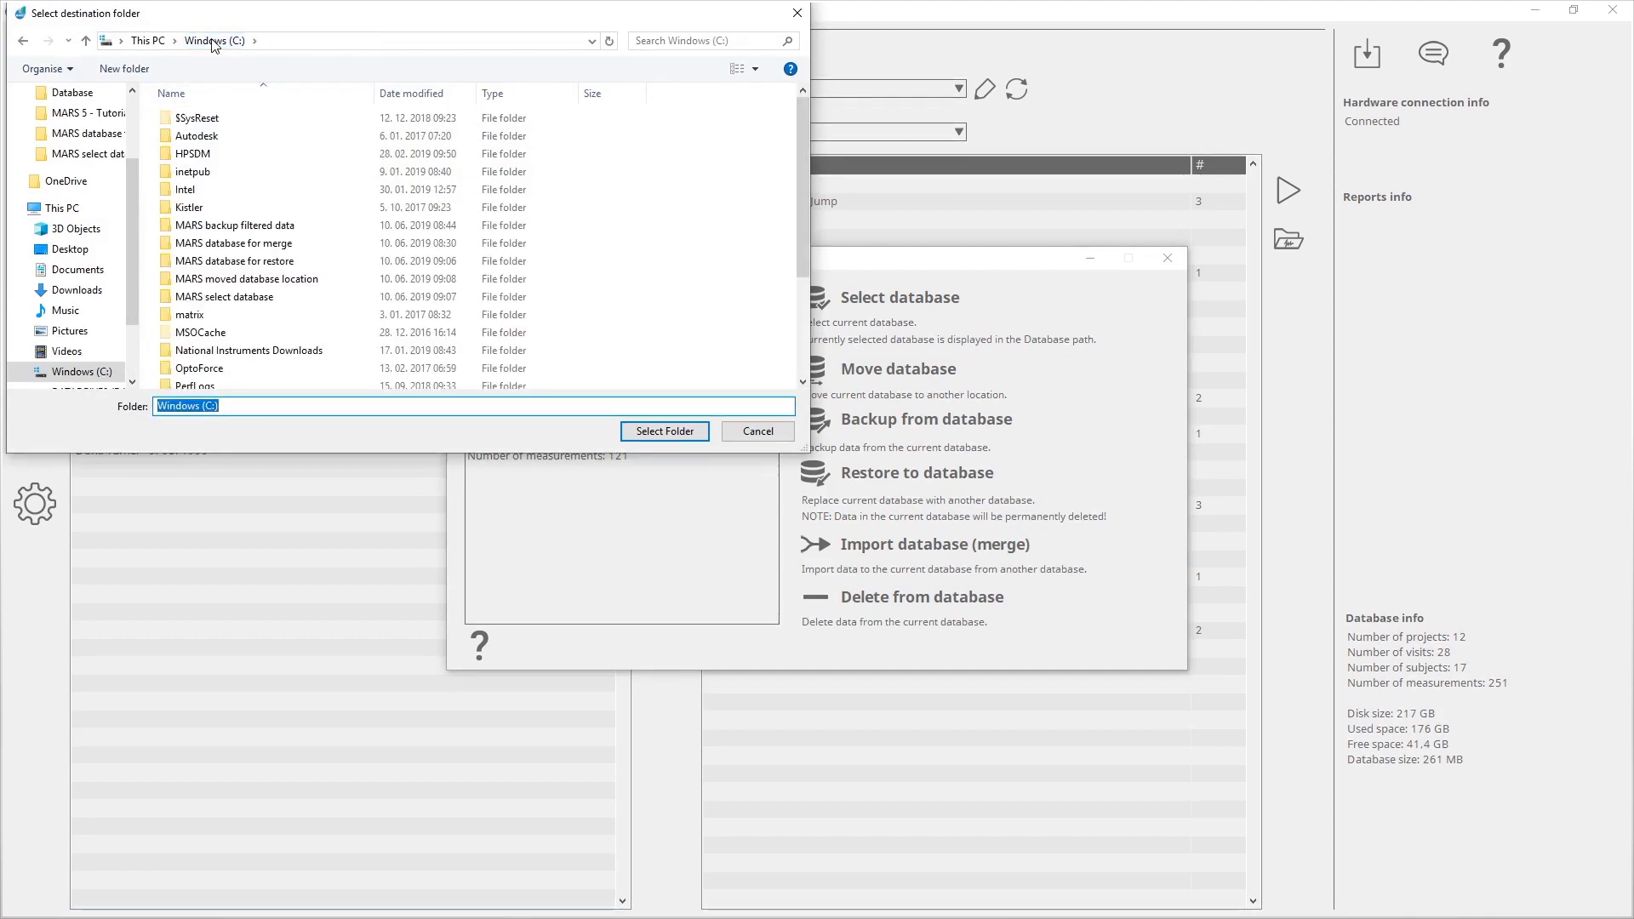
pyautogui.doubleClick(252, 284)
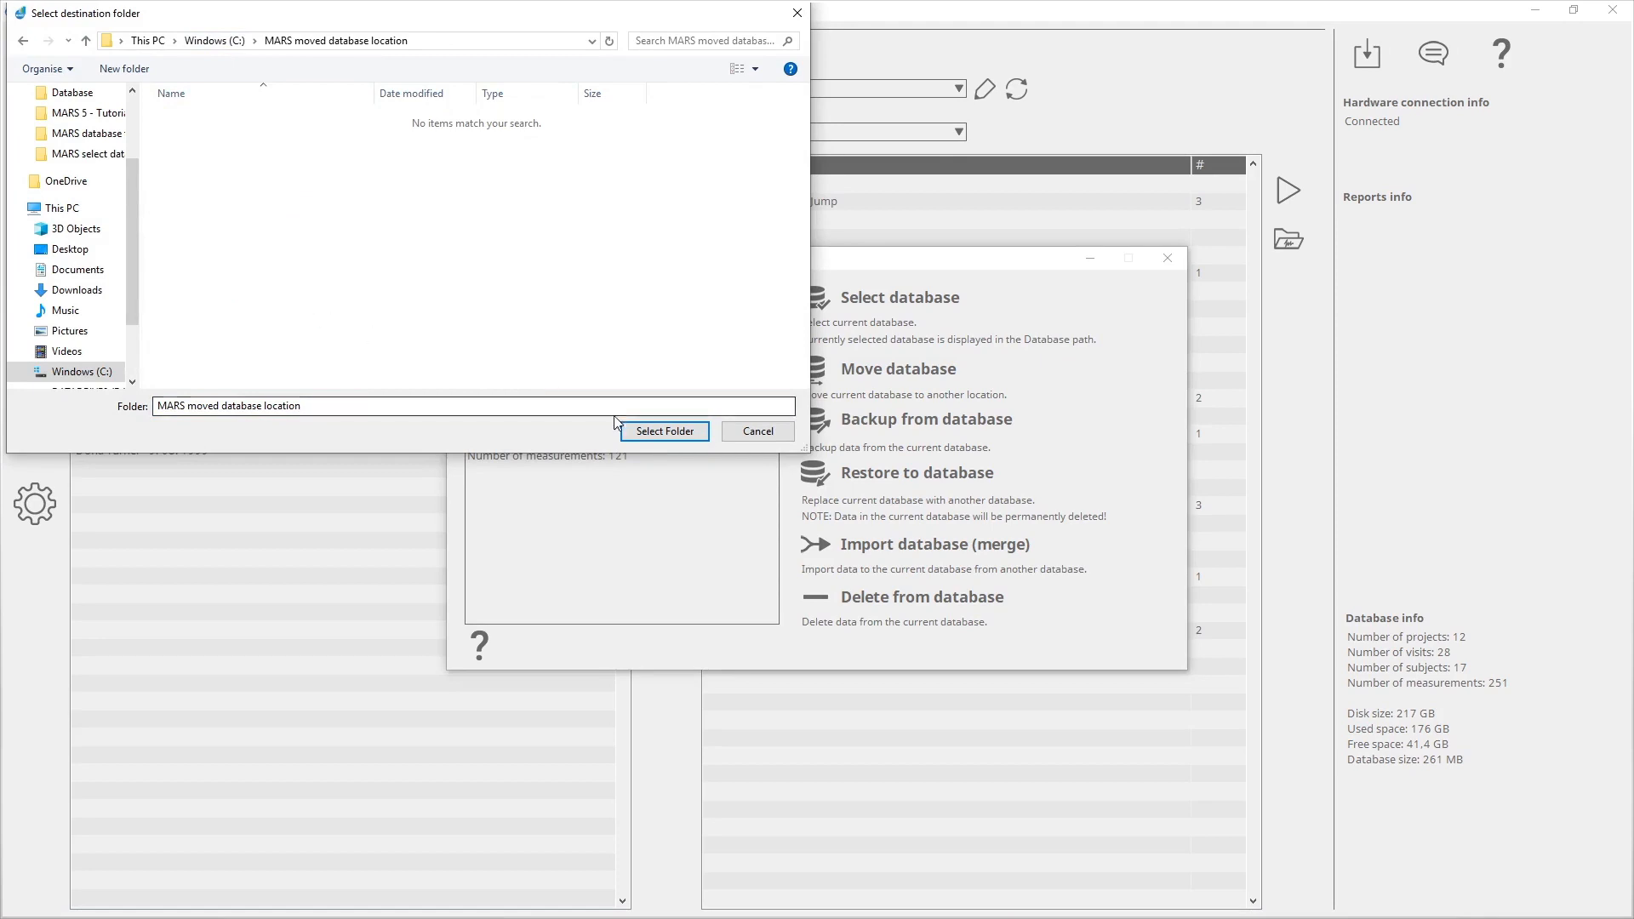
pyautogui.click(650, 432)
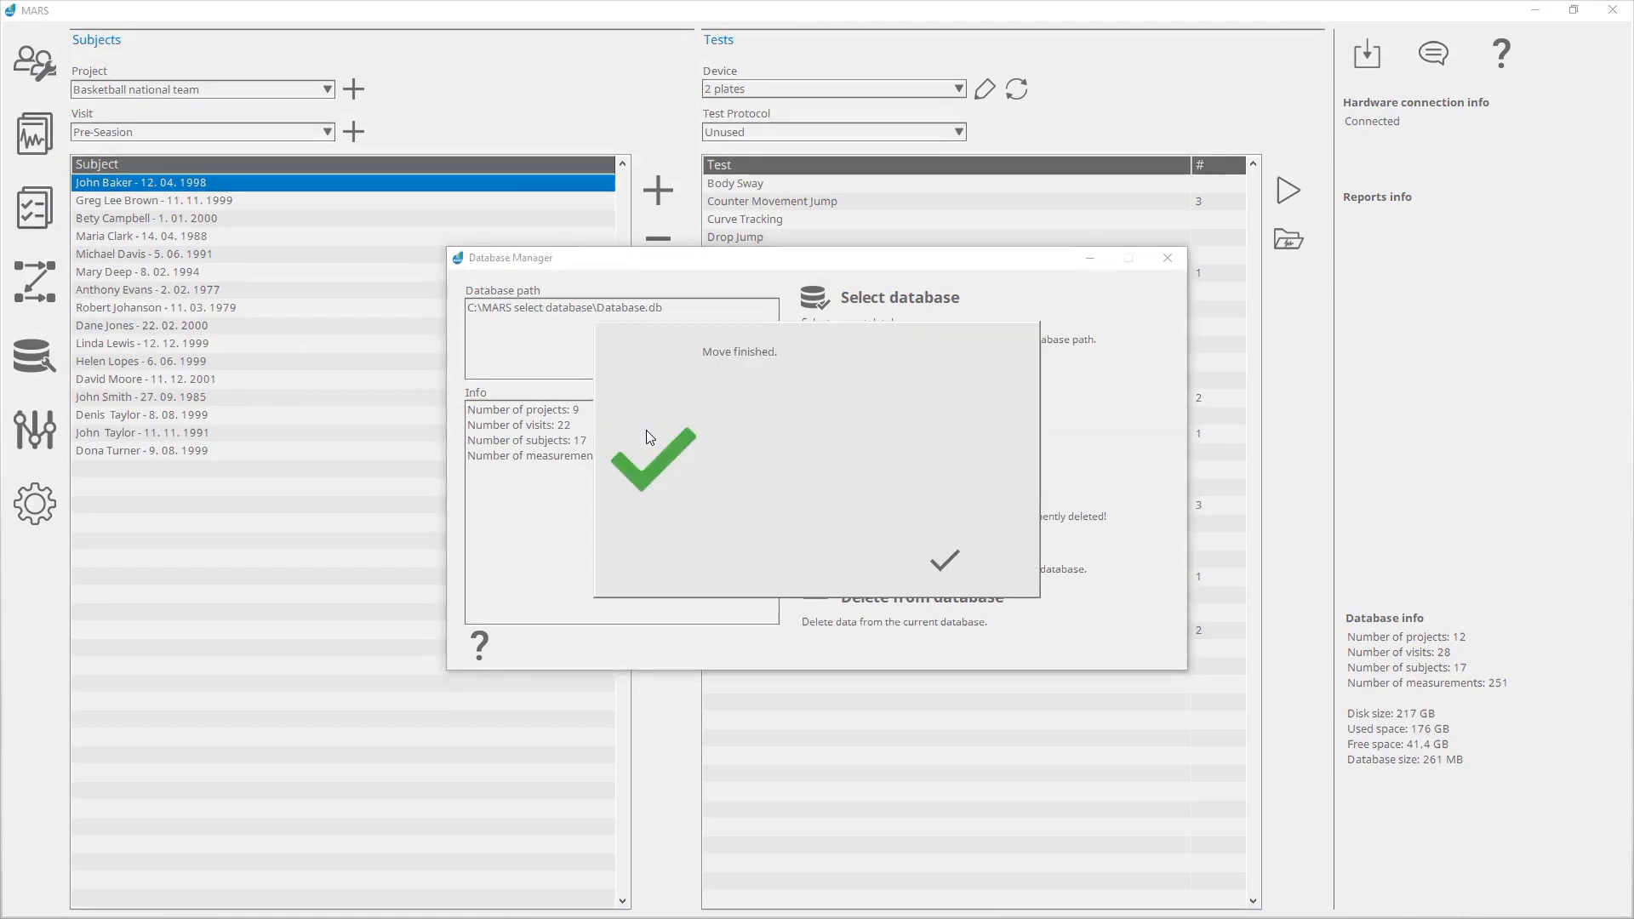
pyautogui.click(944, 561)
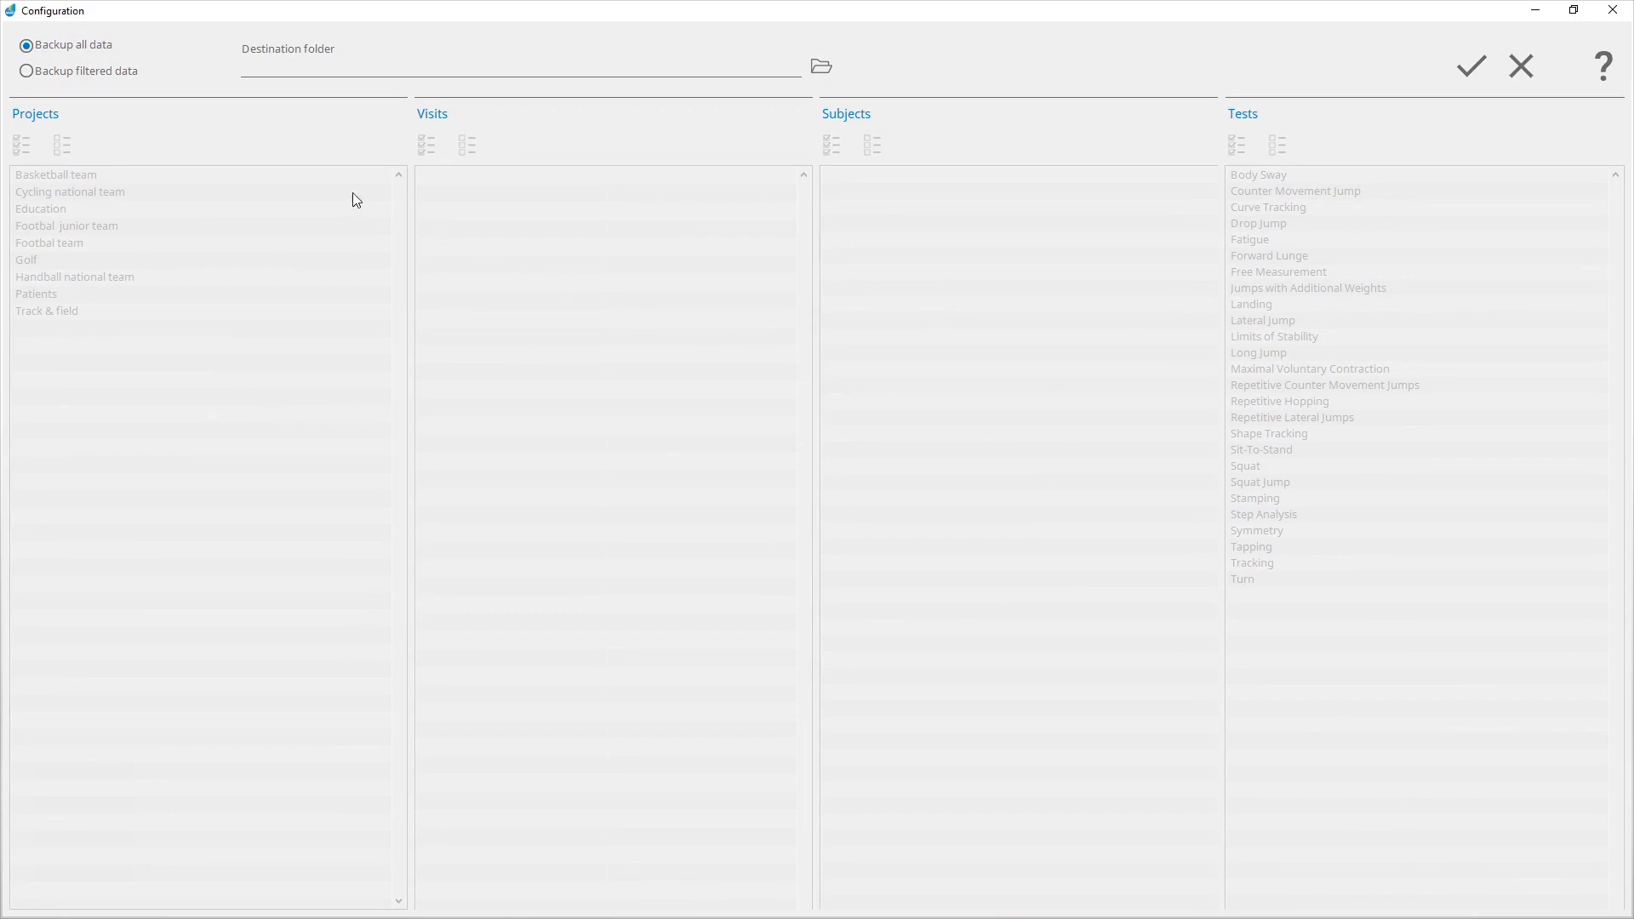
# Set the backup to filtered data, choosing the projects Basketball team, Education and Footbal team with all their visits.
pyautogui.click(28, 72)
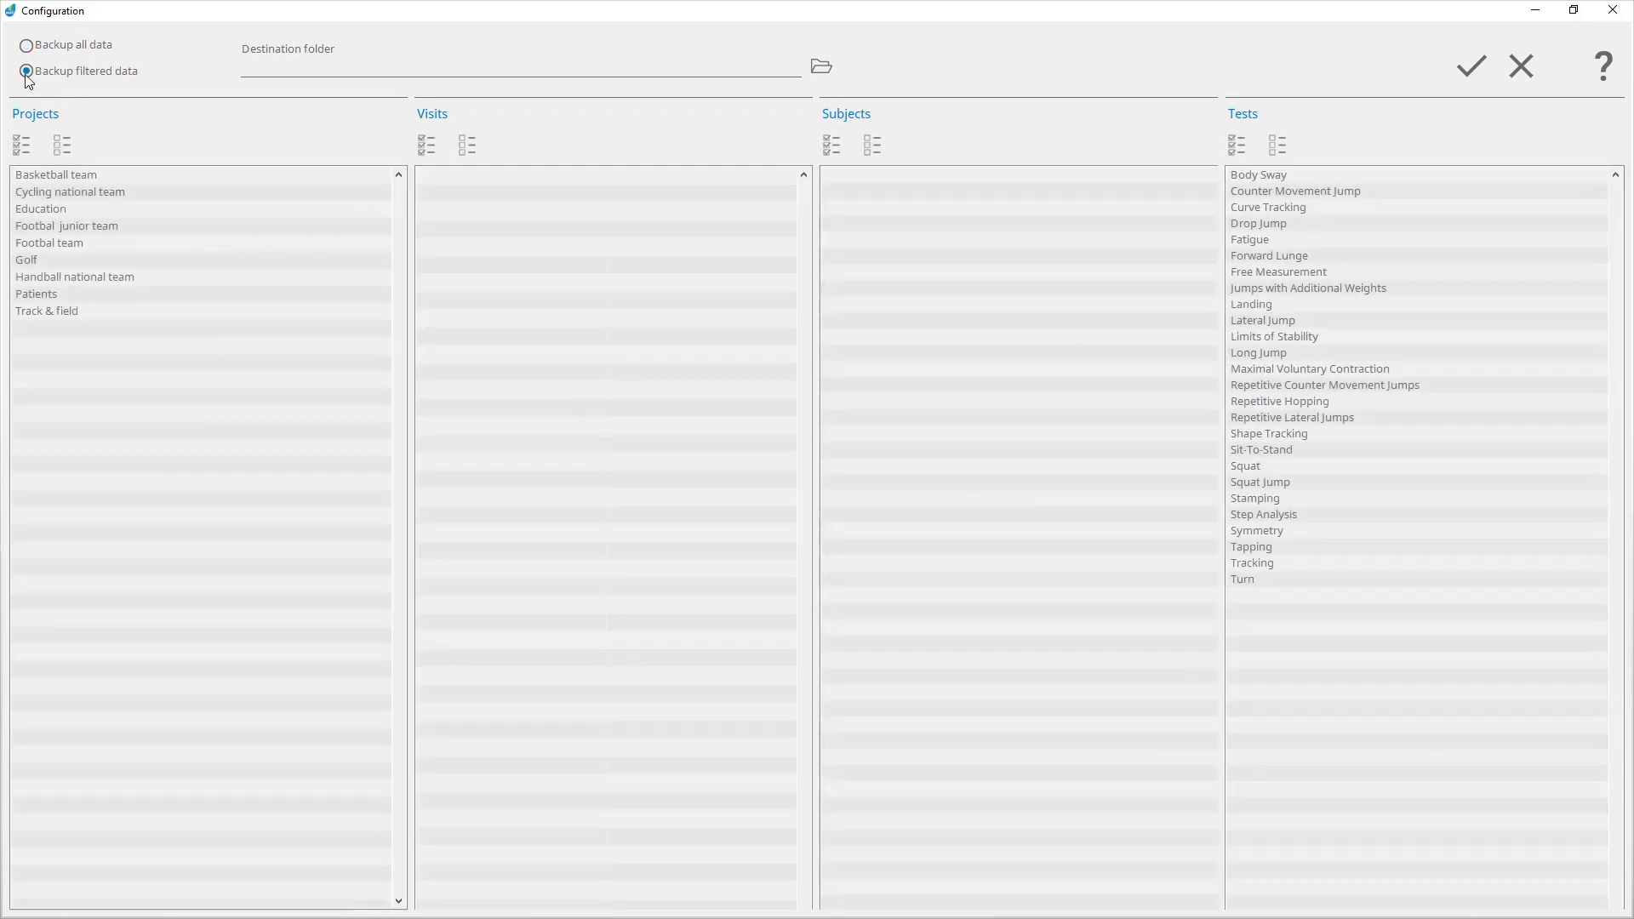
pyautogui.click(22, 147)
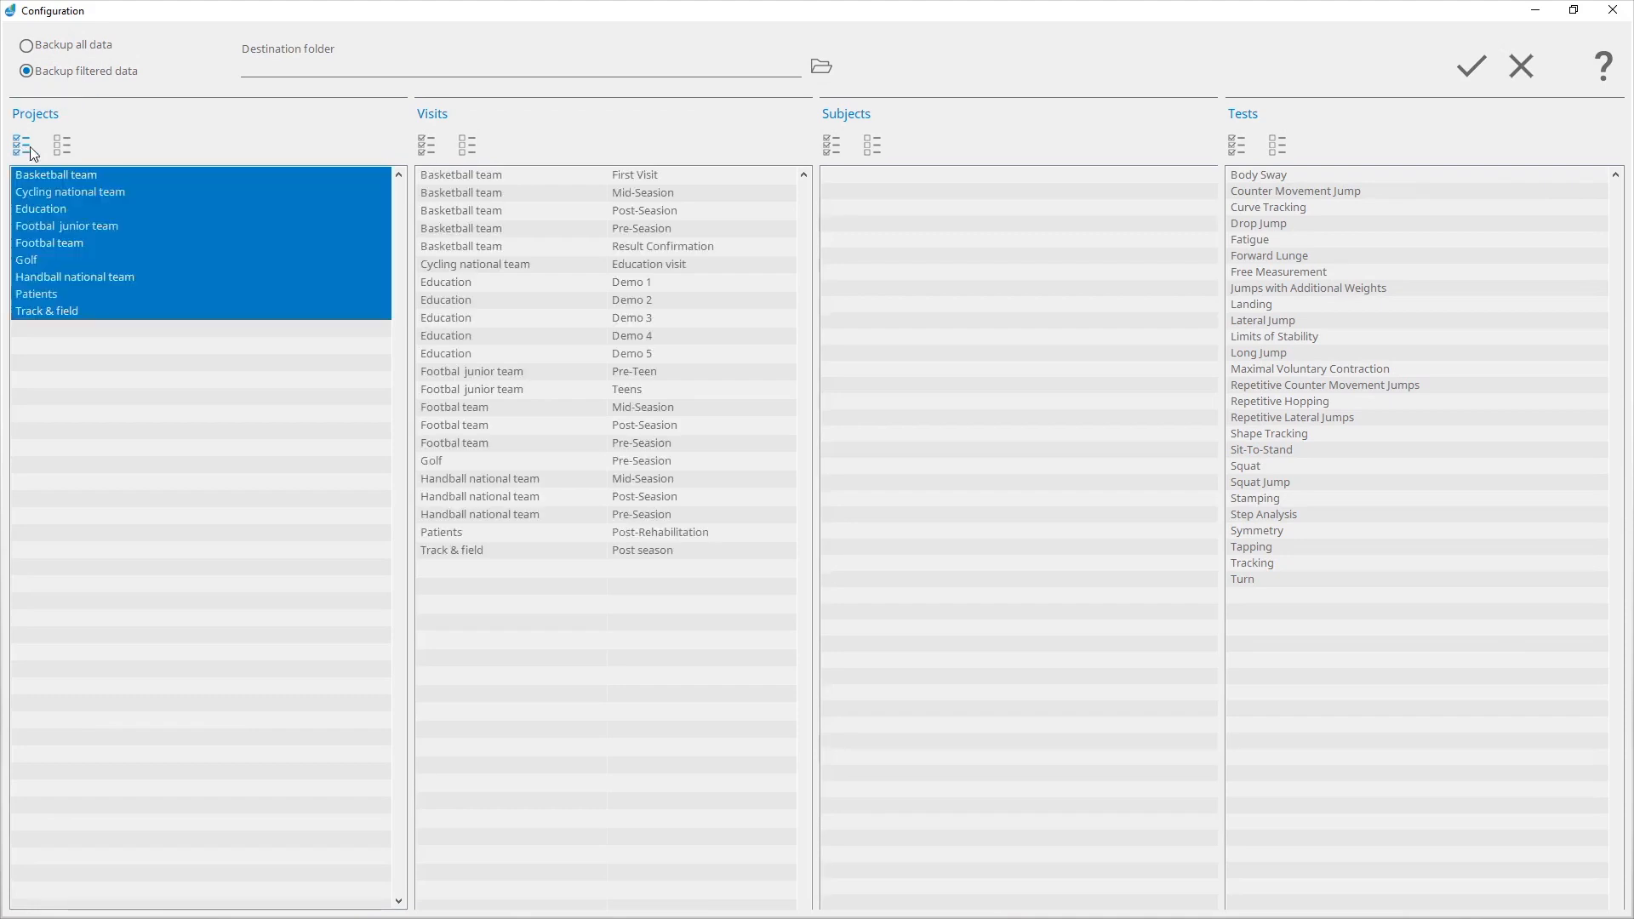
pyautogui.click(64, 148)
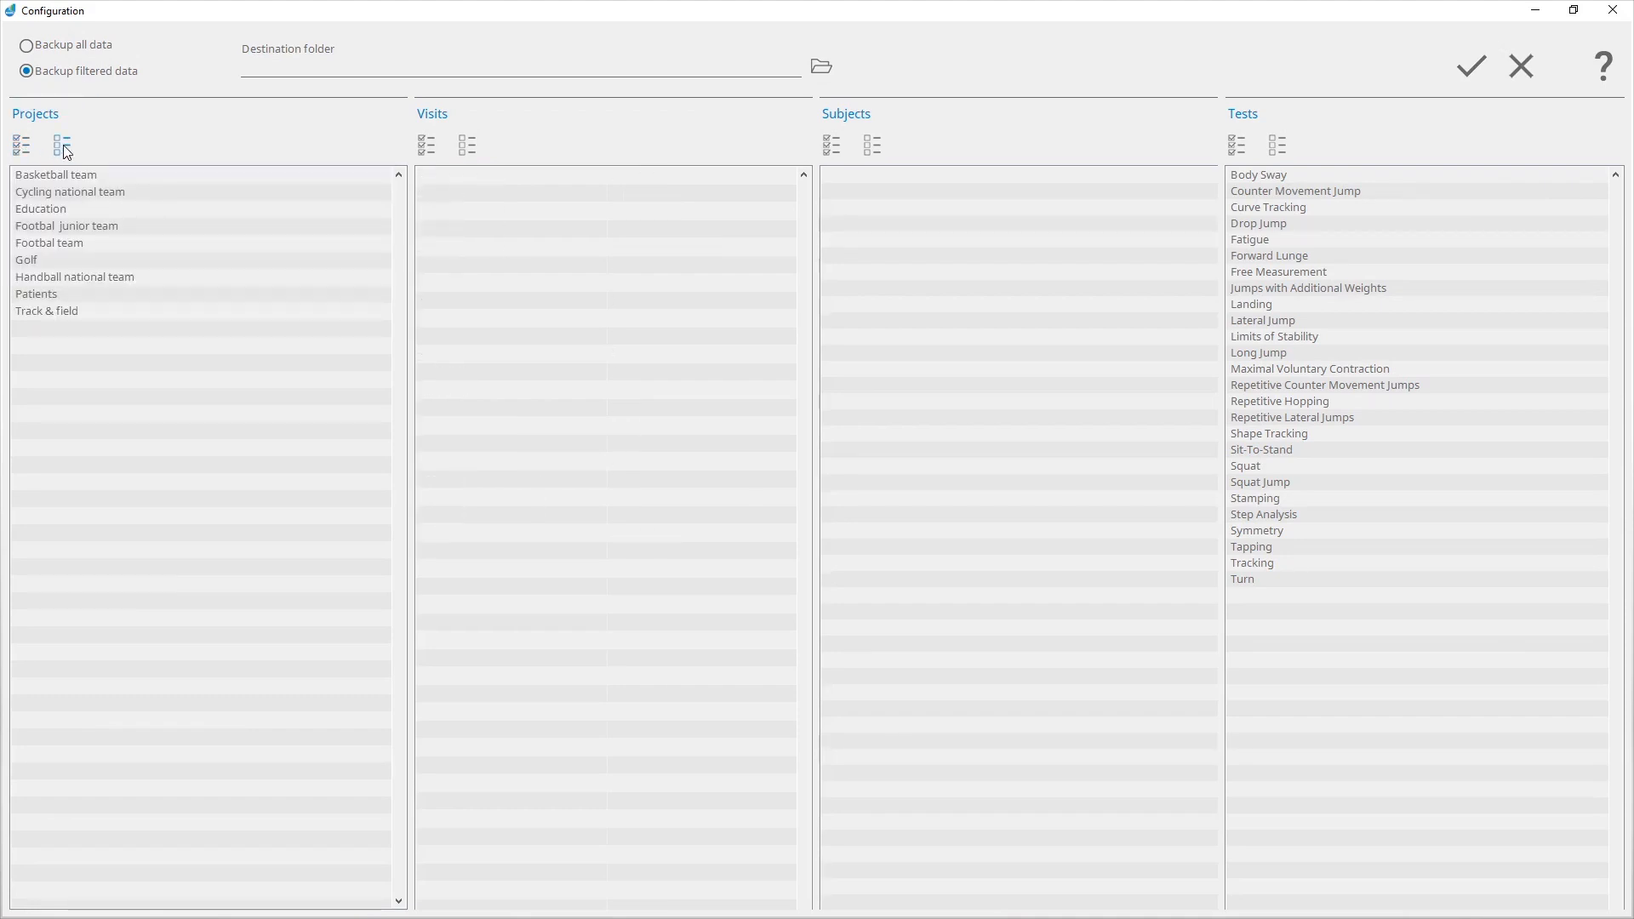
pyautogui.click(165, 177)
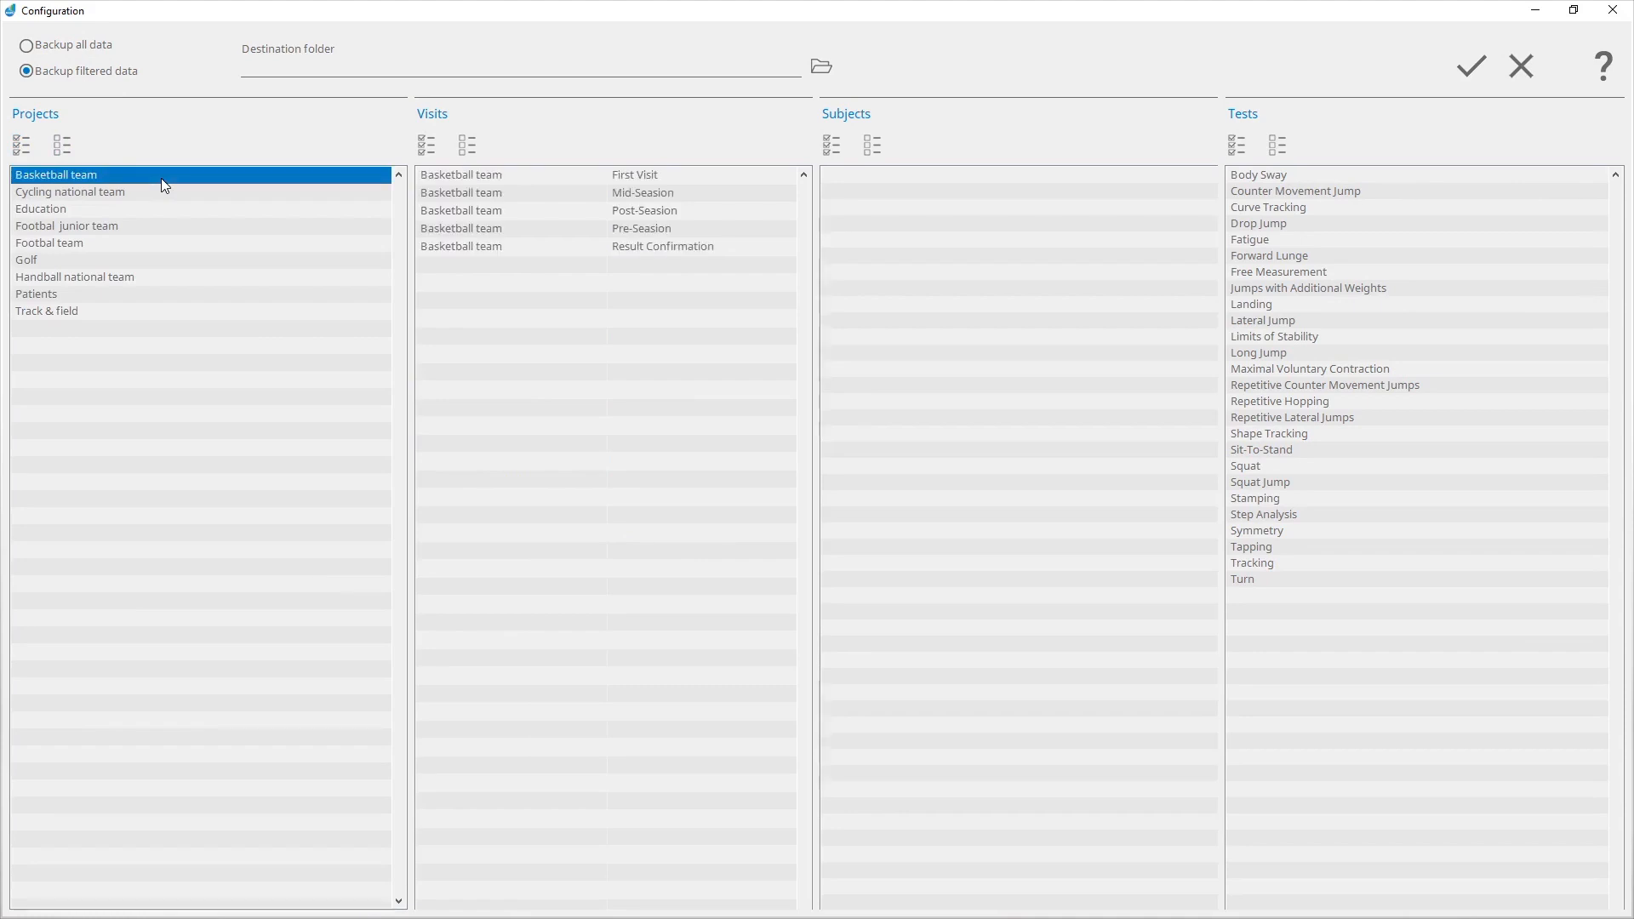
pyautogui.click(166, 212)
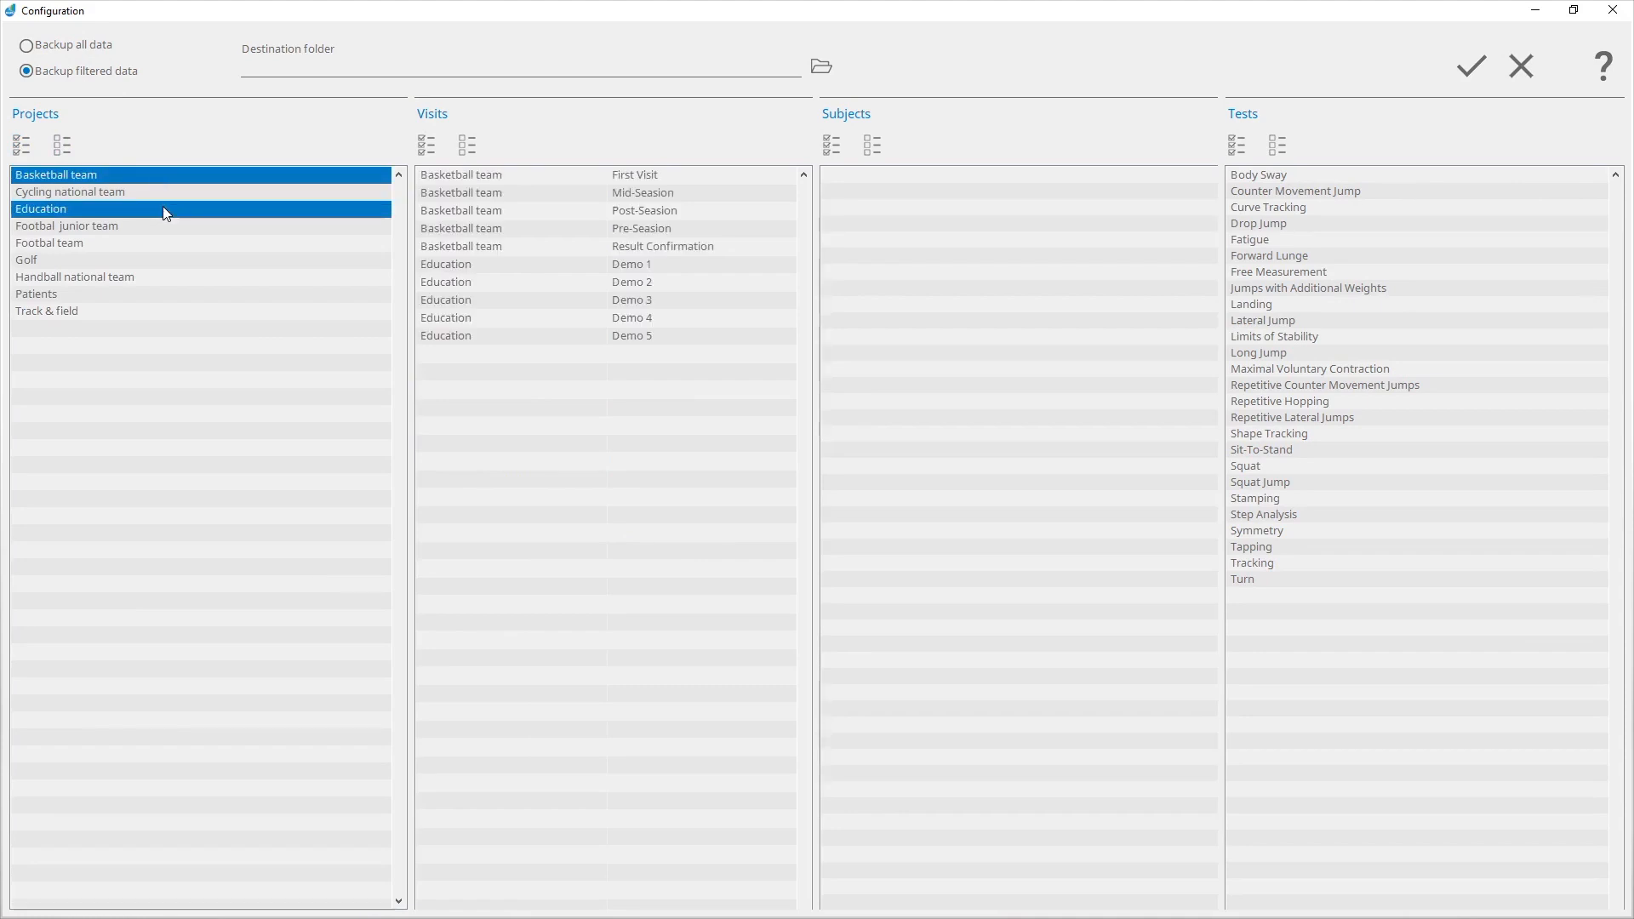
pyautogui.click(165, 245)
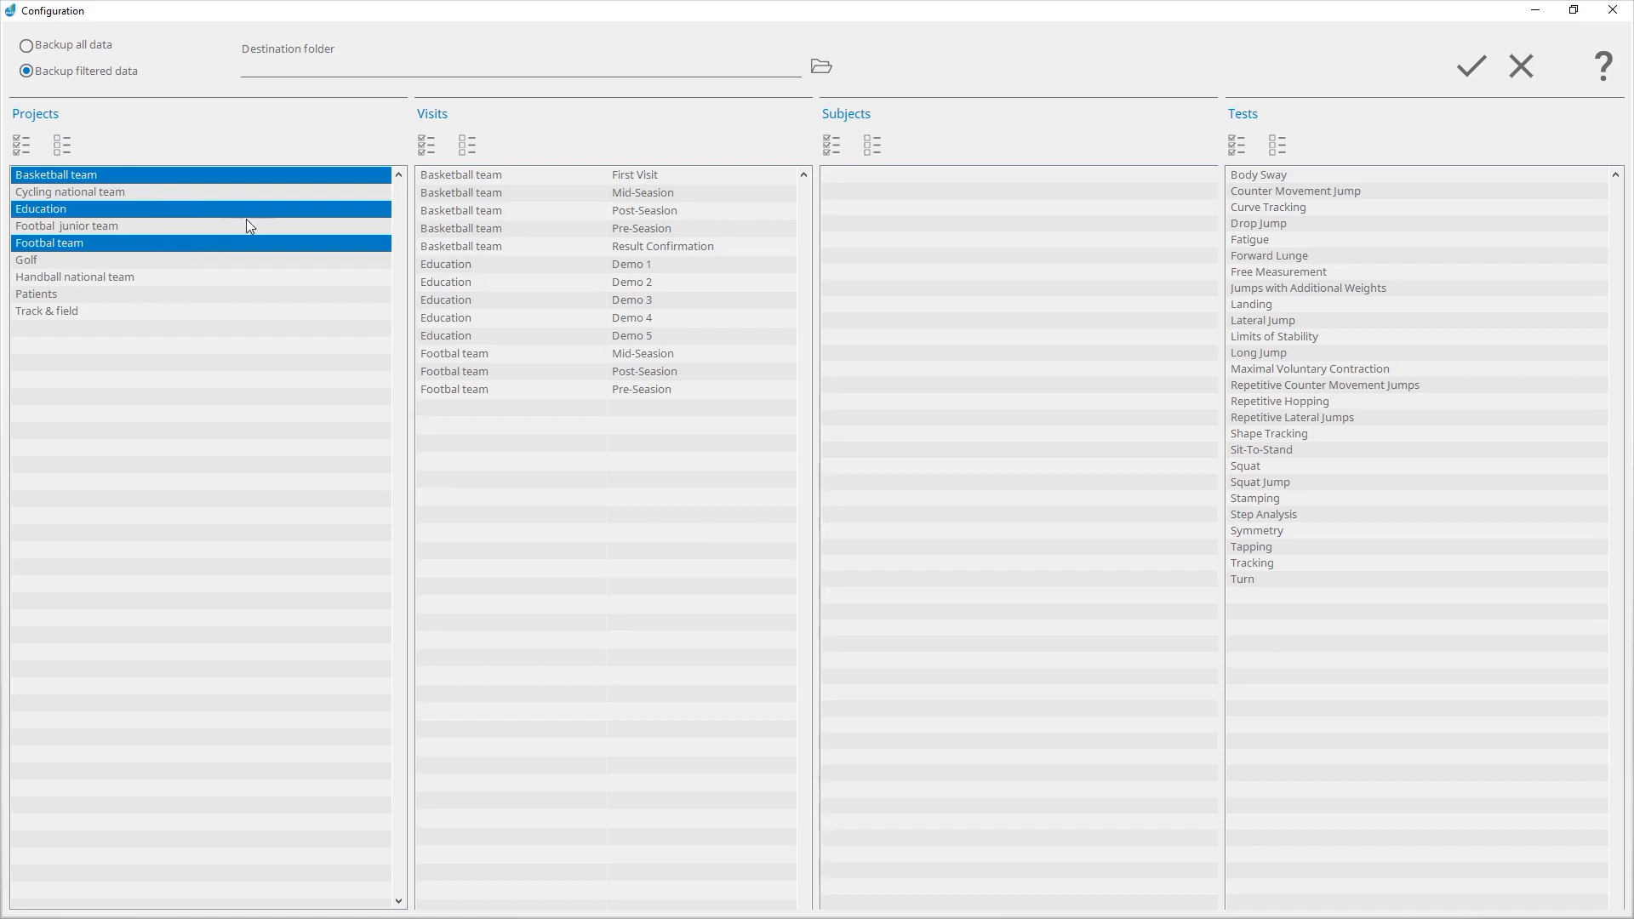
pyautogui.click(428, 147)
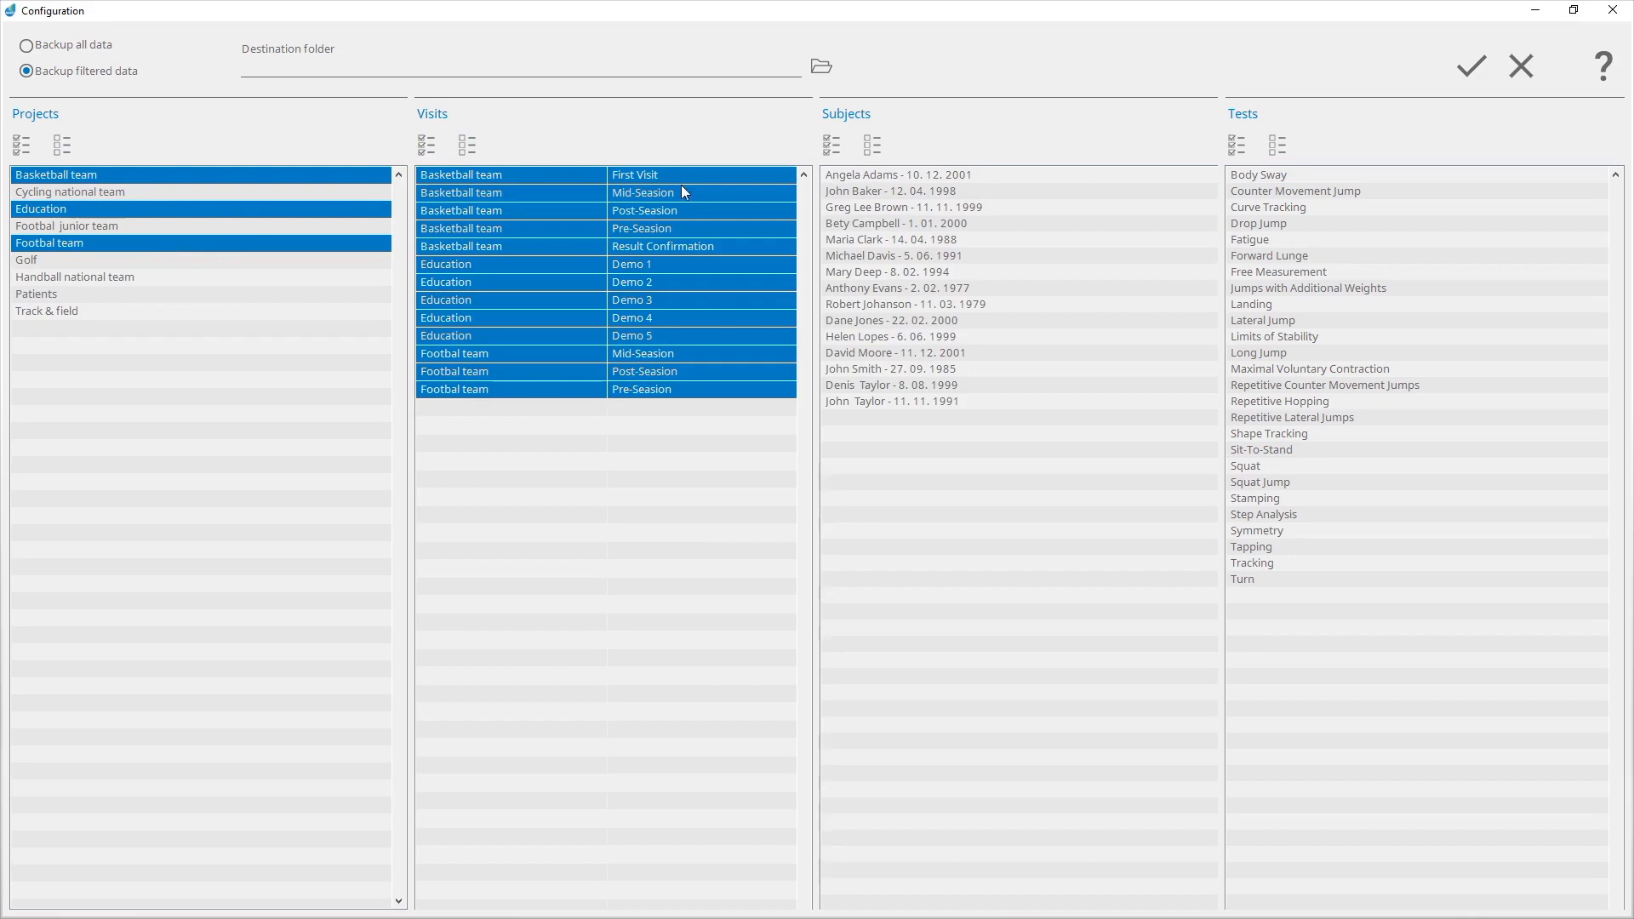
# Include nine subjects in the backup: the first three, the eighth, ninth and eleventh, and the last three in the list.
pyautogui.click(872, 175)
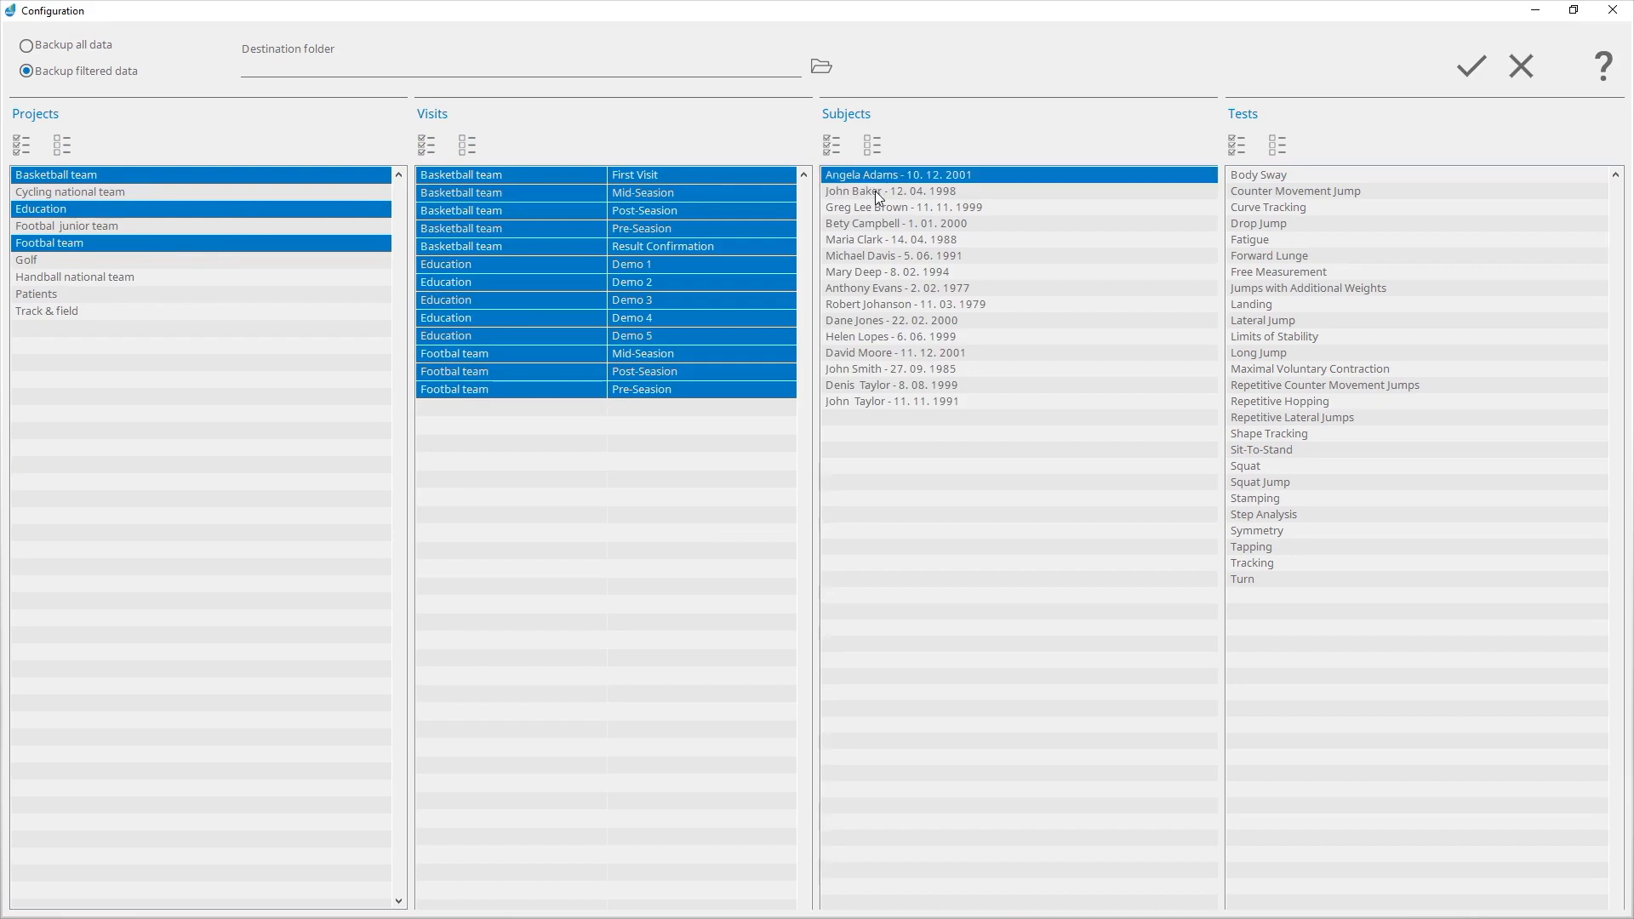
pyautogui.click(875, 191)
pyautogui.click(875, 208)
pyautogui.click(878, 289)
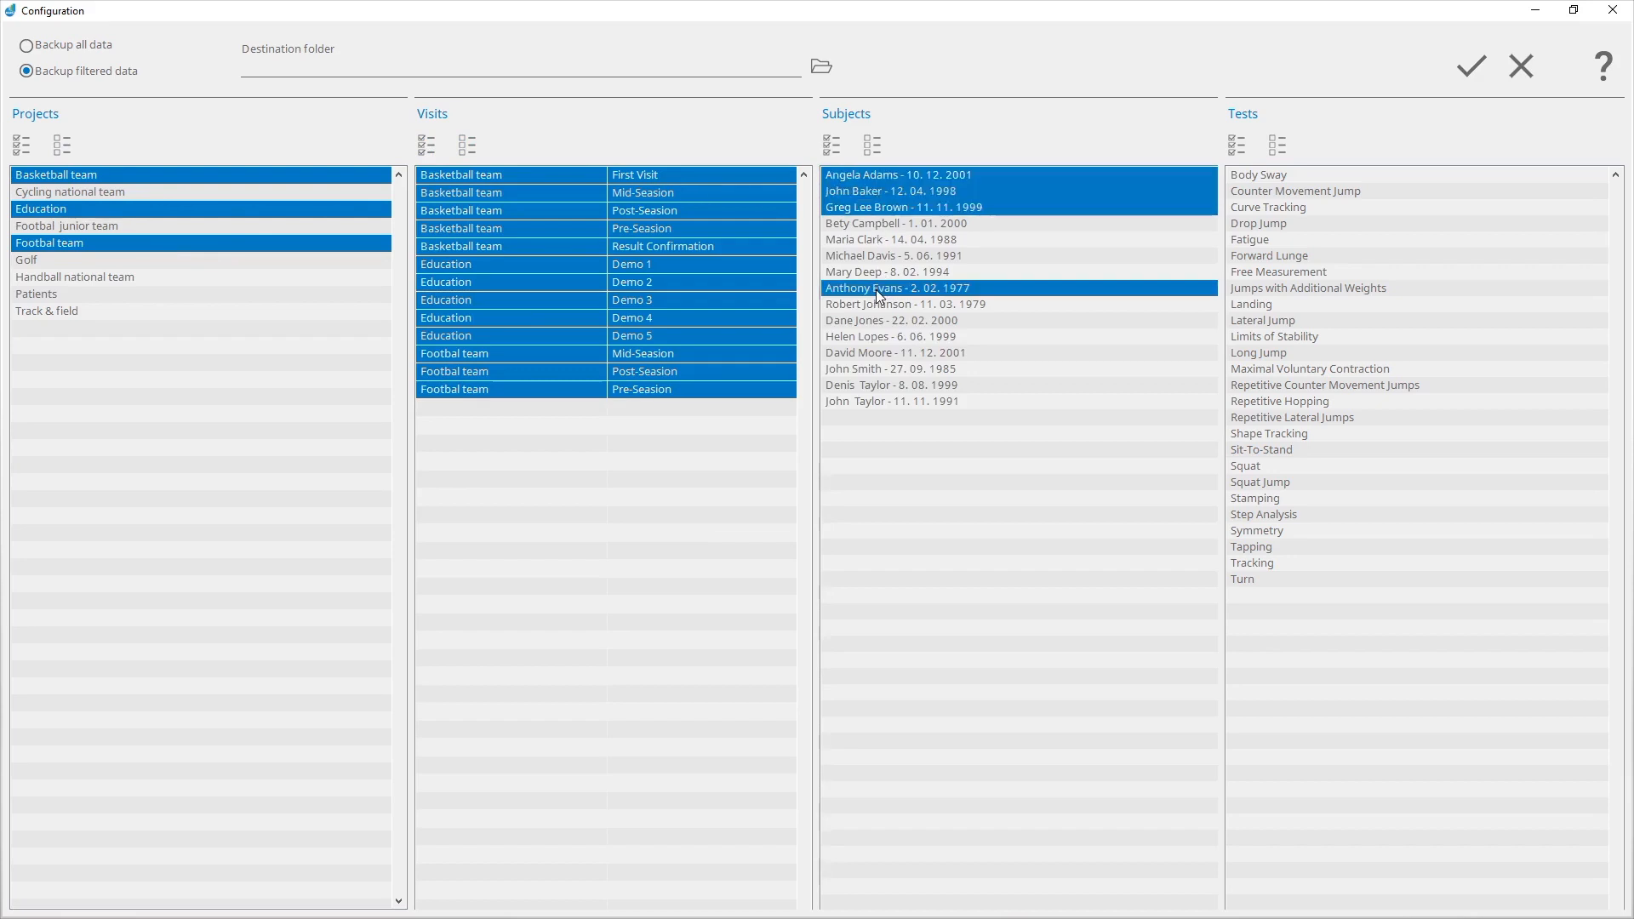
pyautogui.click(878, 304)
pyautogui.click(876, 338)
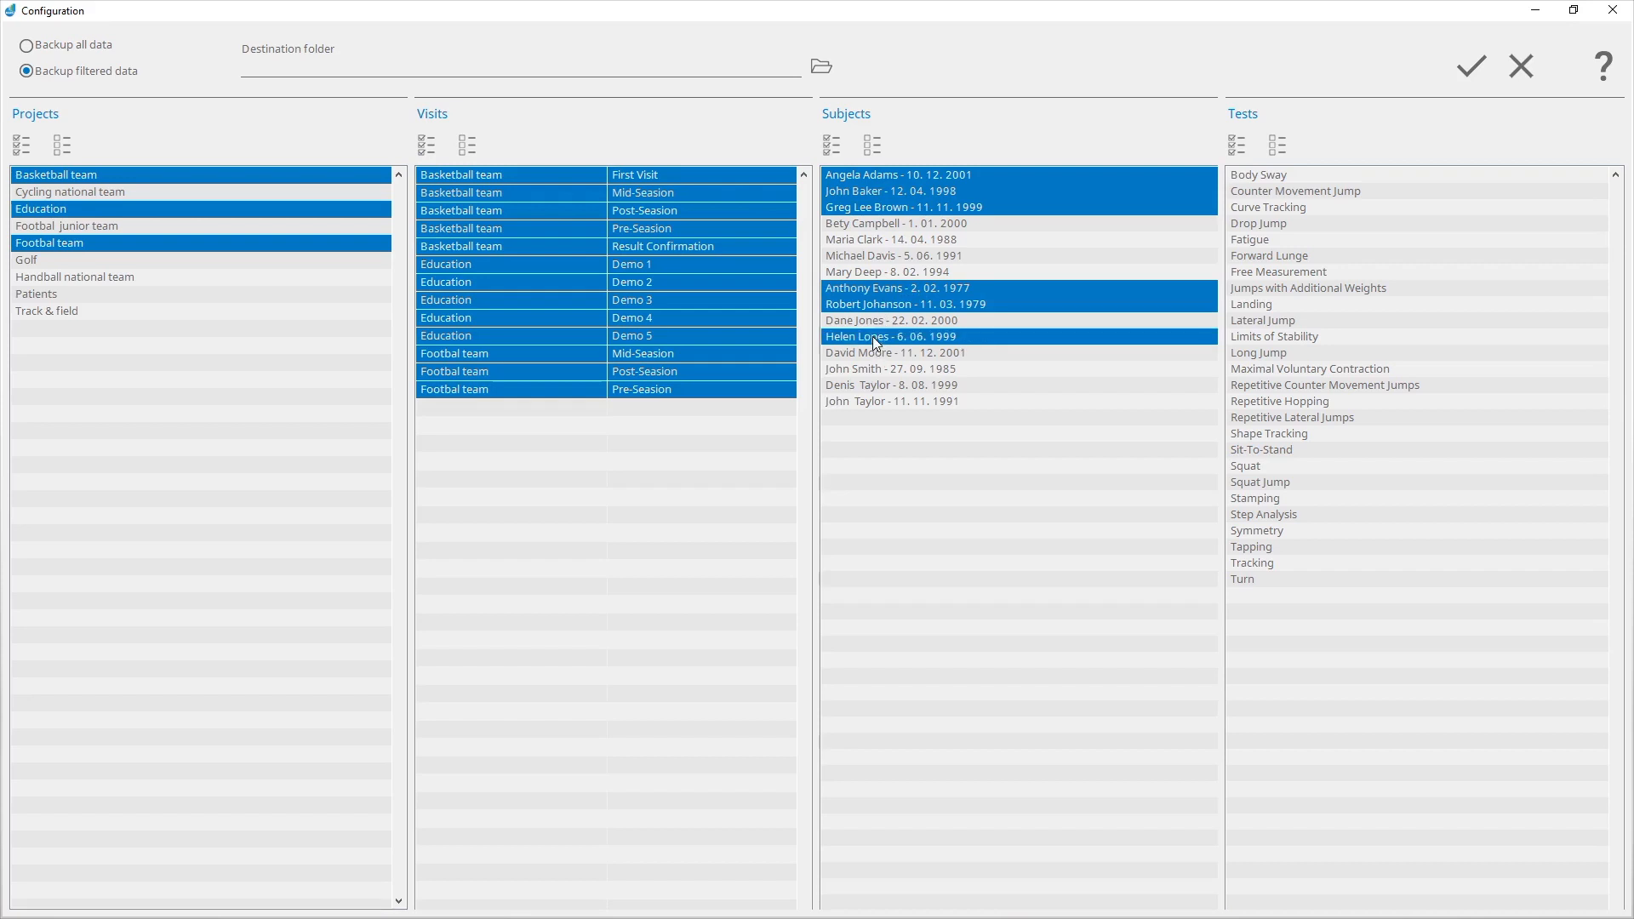
pyautogui.click(872, 369)
pyautogui.click(871, 386)
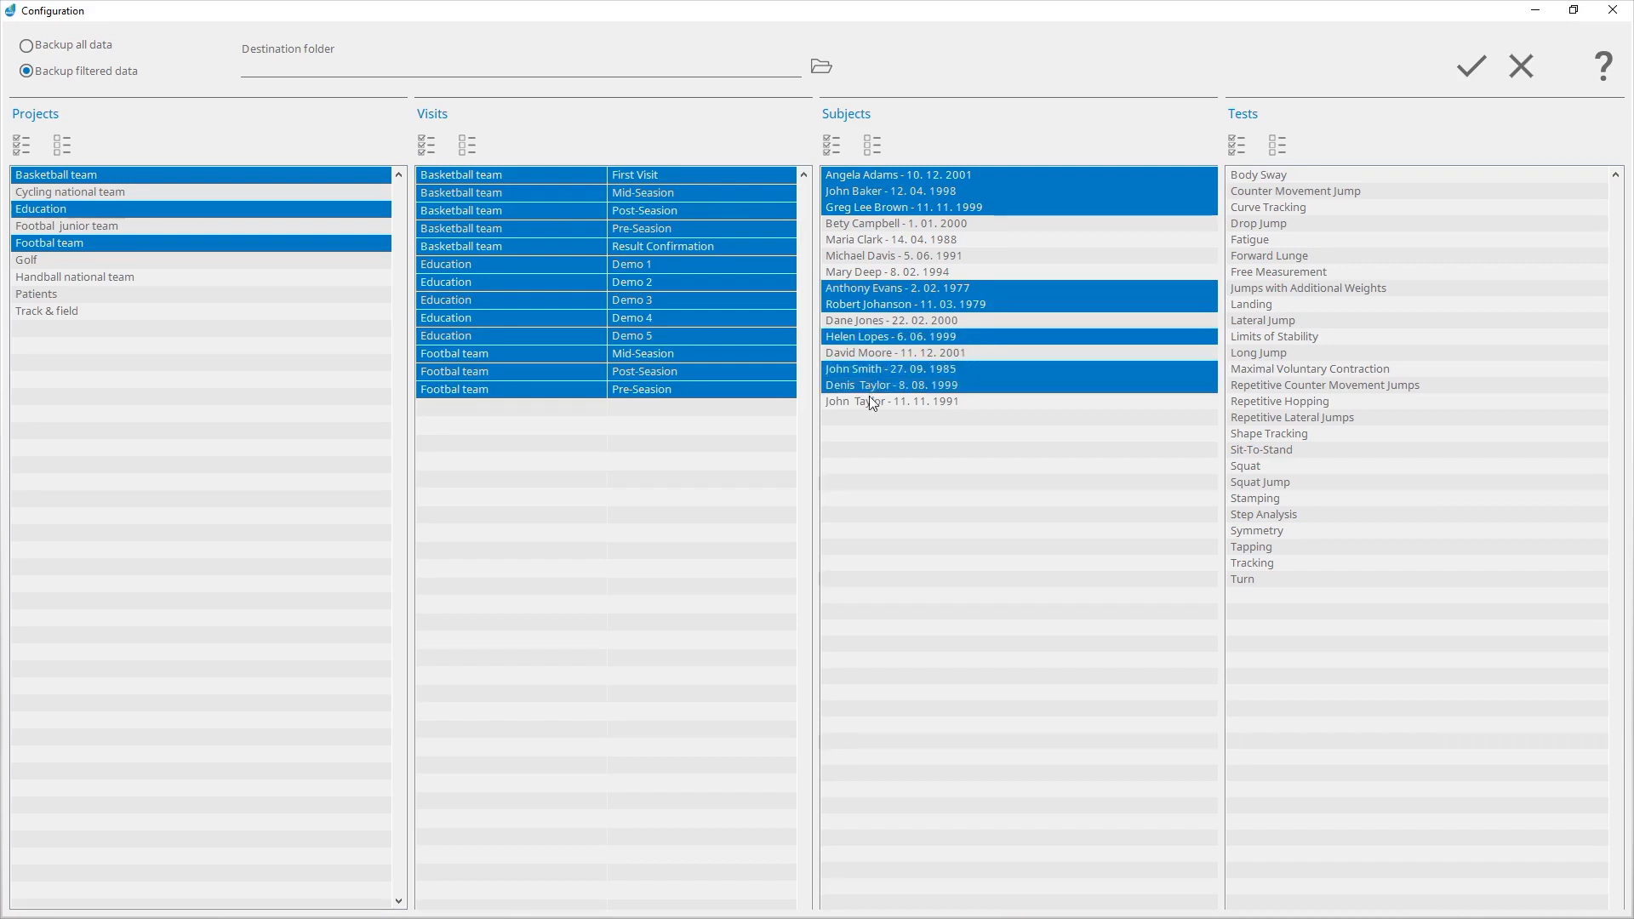
pyautogui.click(870, 401)
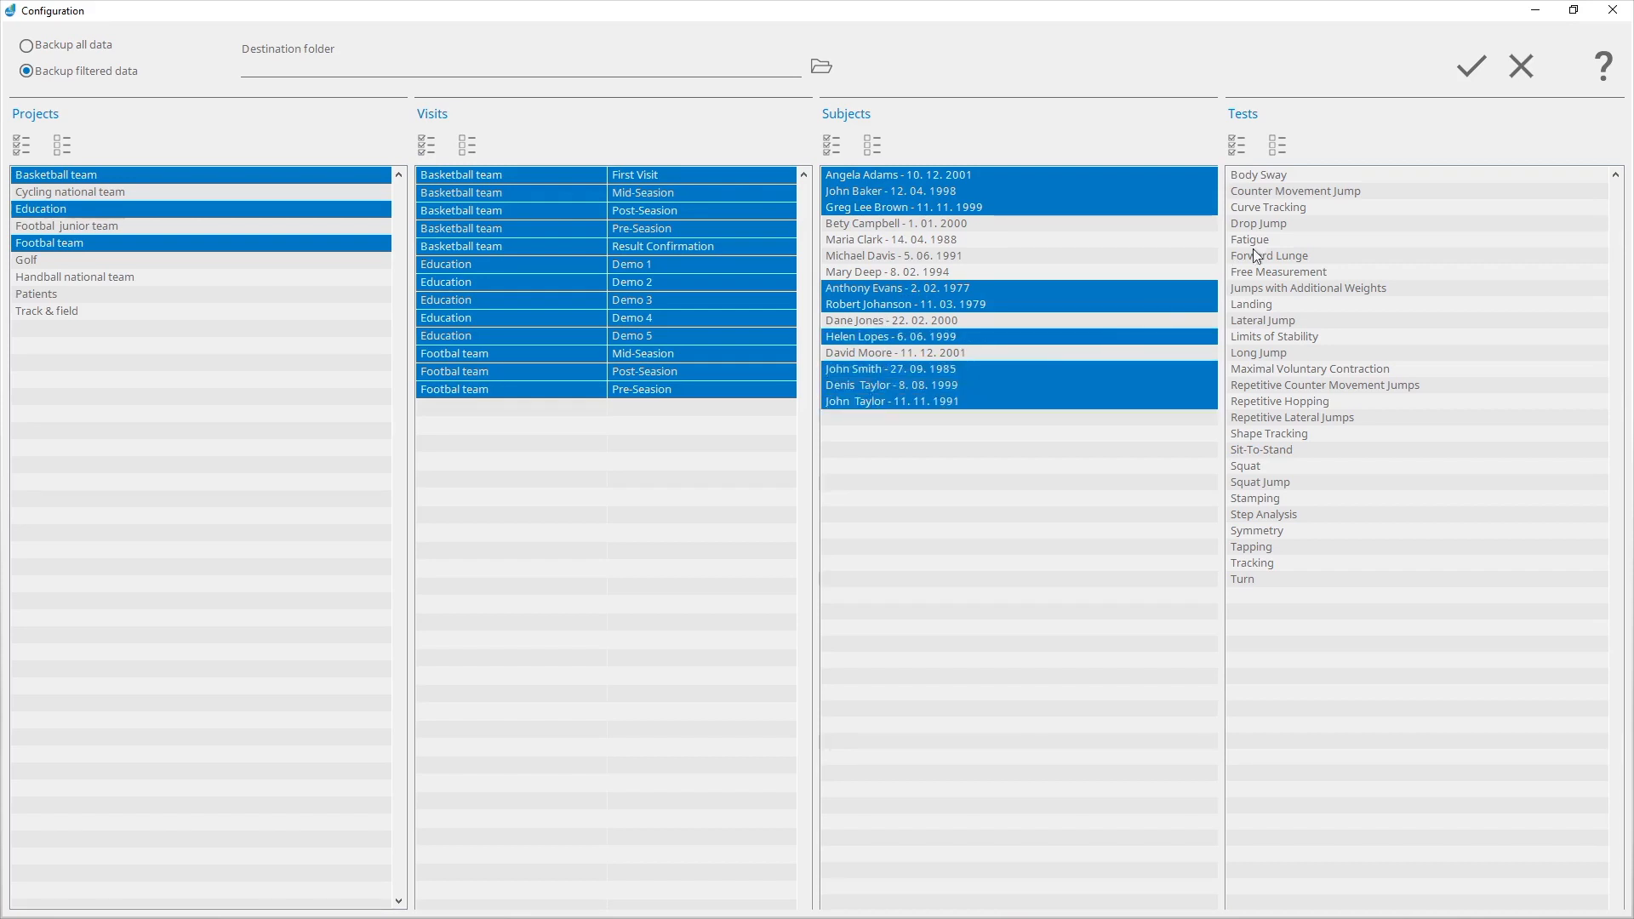
# Include the tests Counter Movement Jump, Jumps with Additional Weights and Squat Jump in the filtered backup.
pyautogui.click(1326, 190)
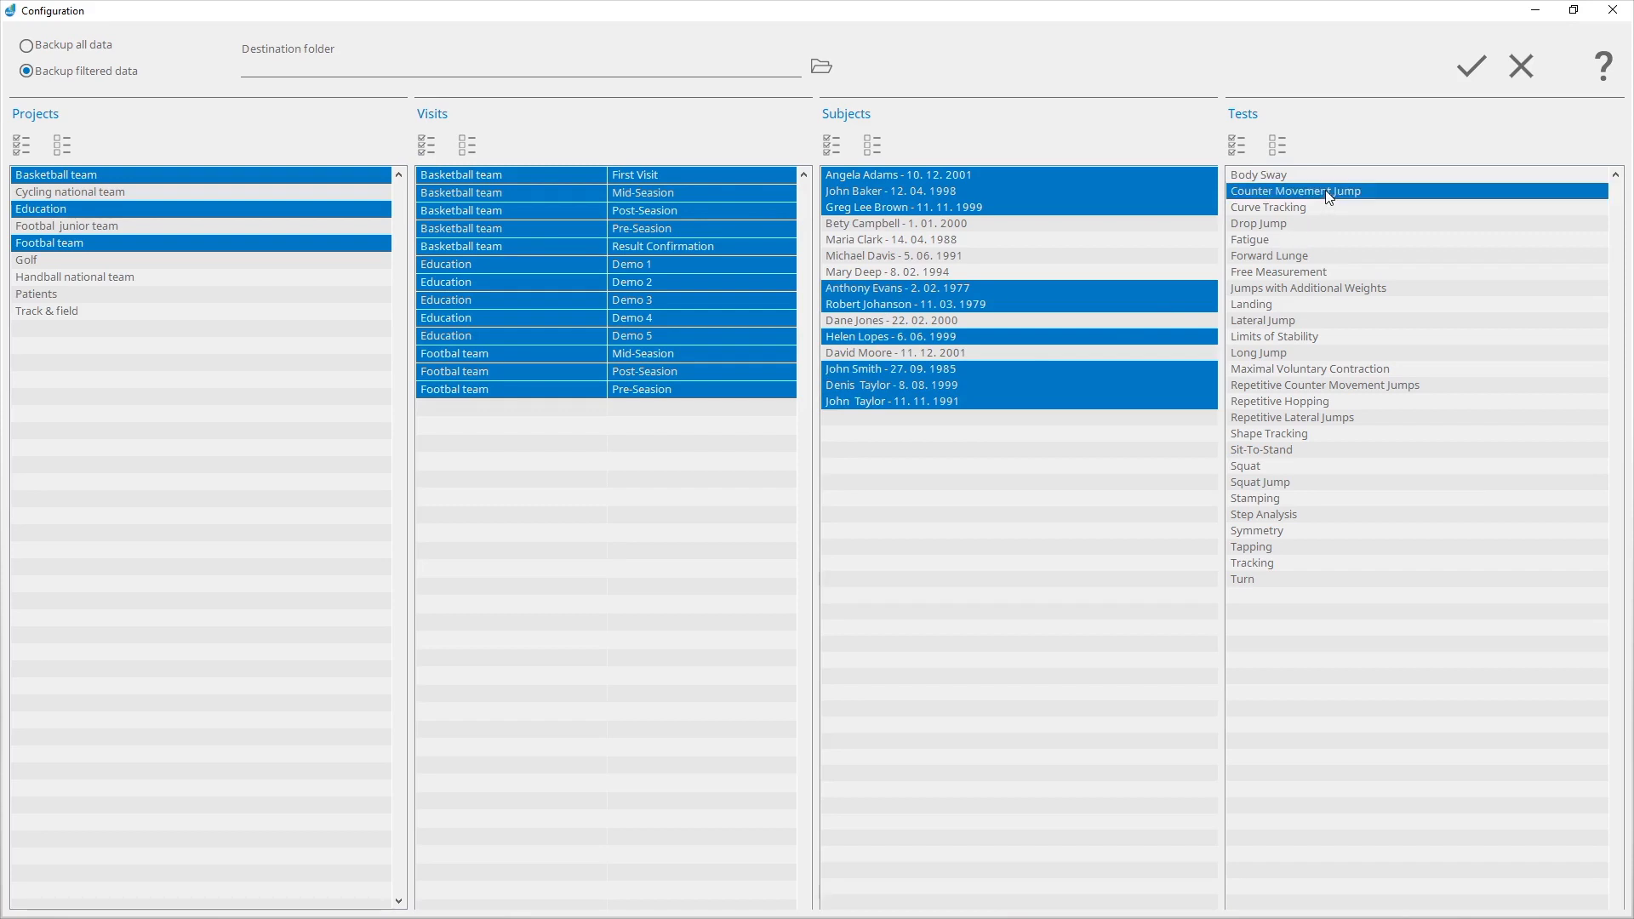
pyautogui.click(1407, 284)
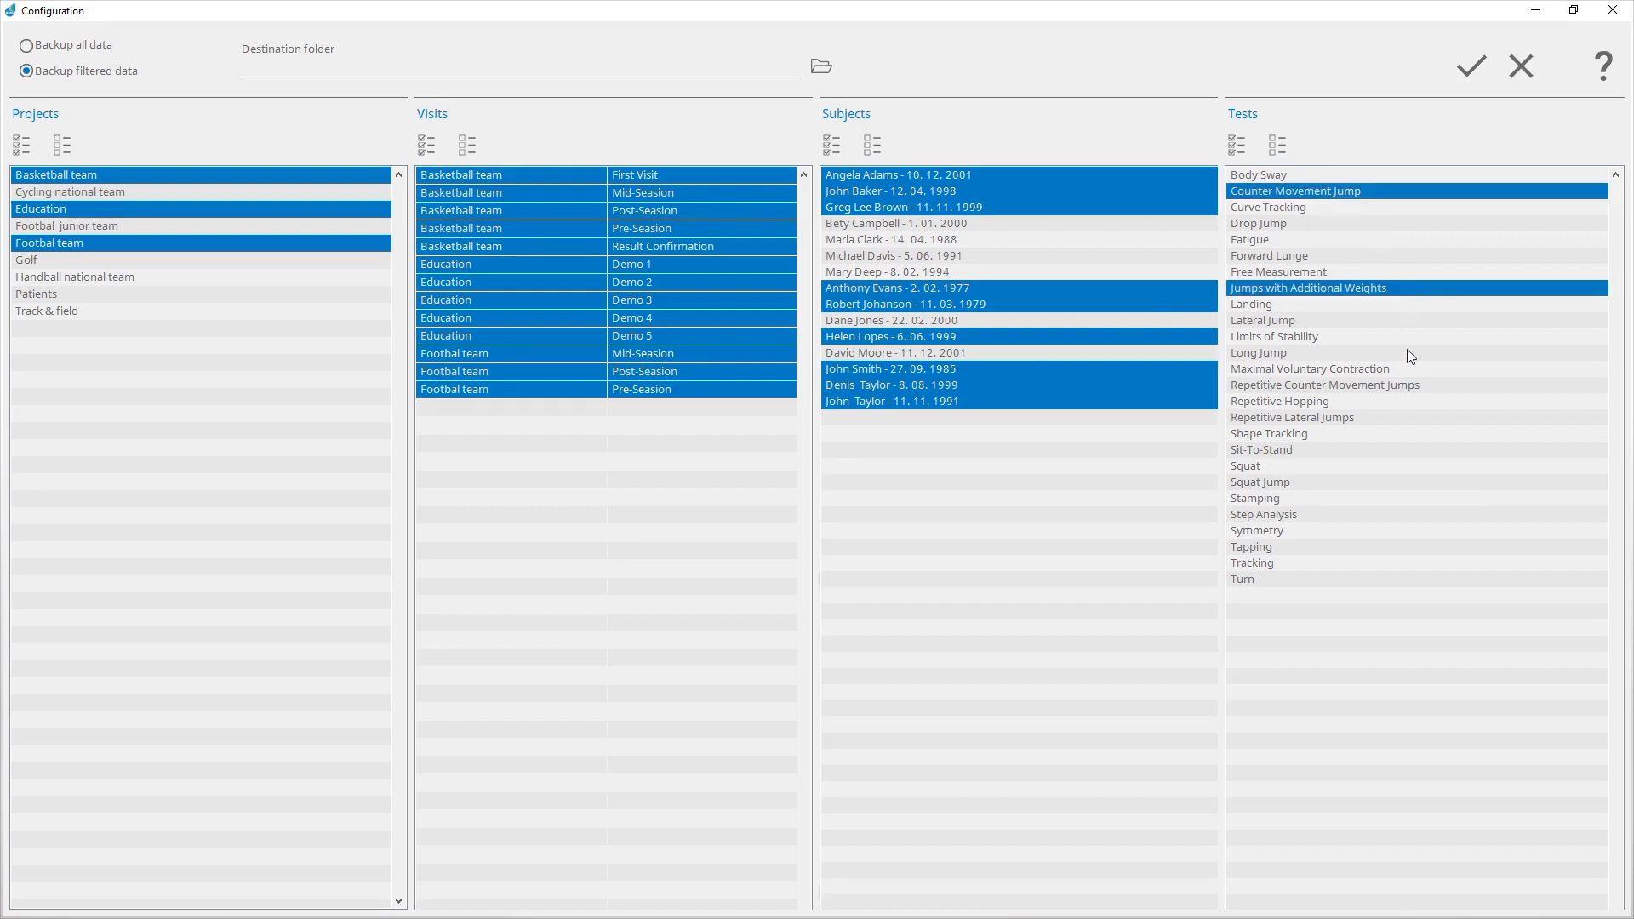
pyautogui.click(1416, 482)
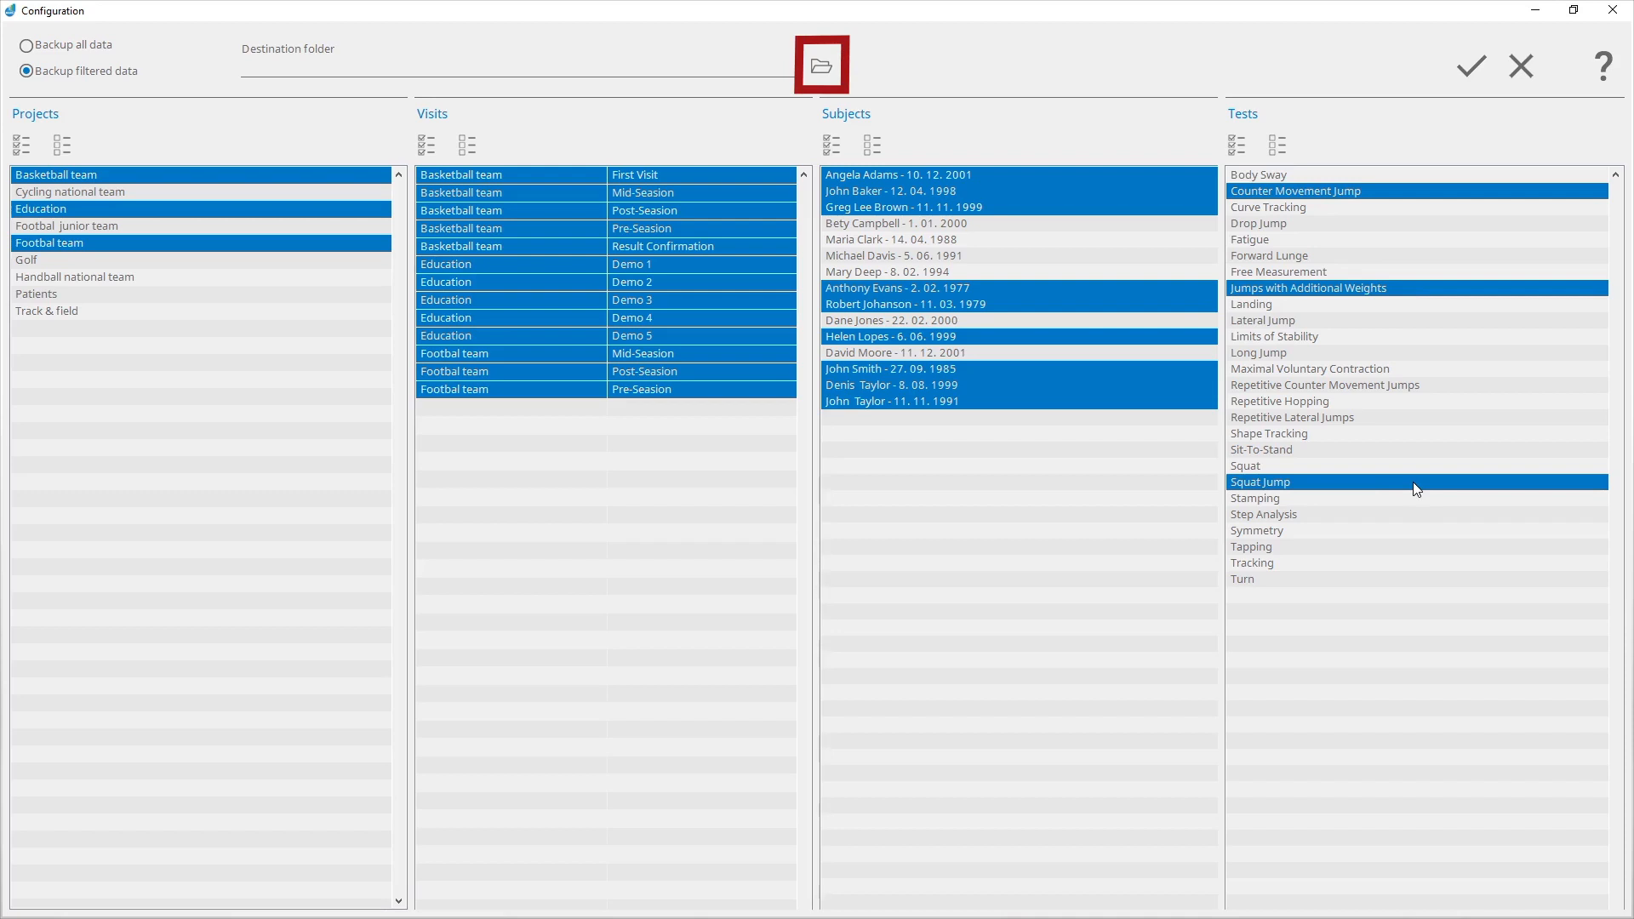
# Set the backup destination to C:\MARS backup filtered data and run the backup.
pyautogui.click(819, 65)
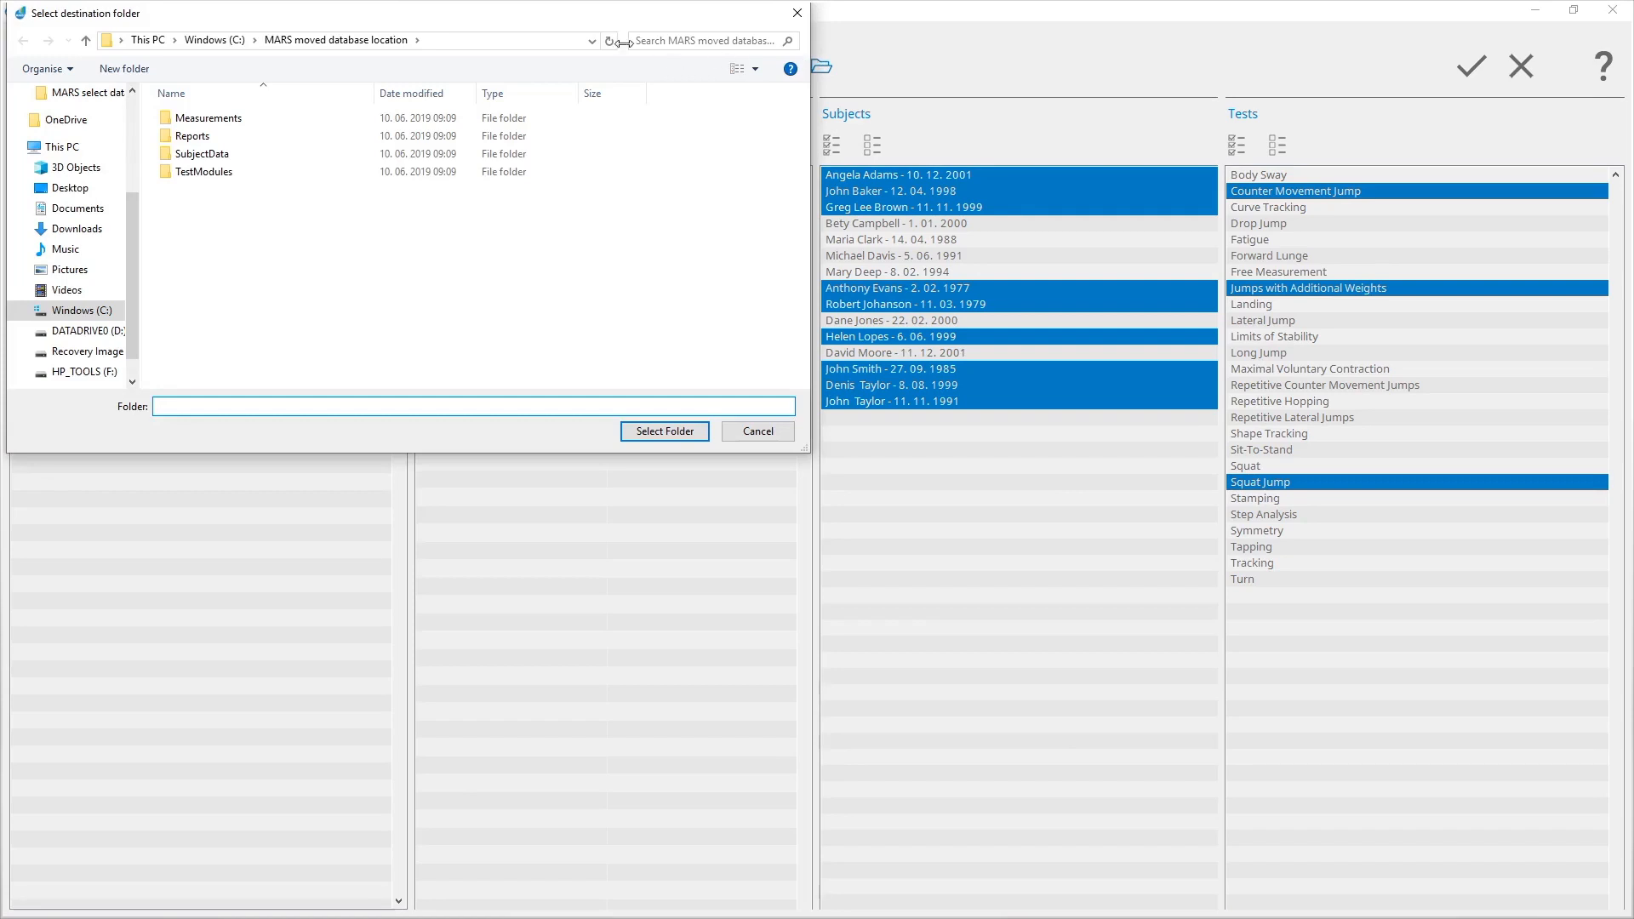
pyautogui.click(214, 42)
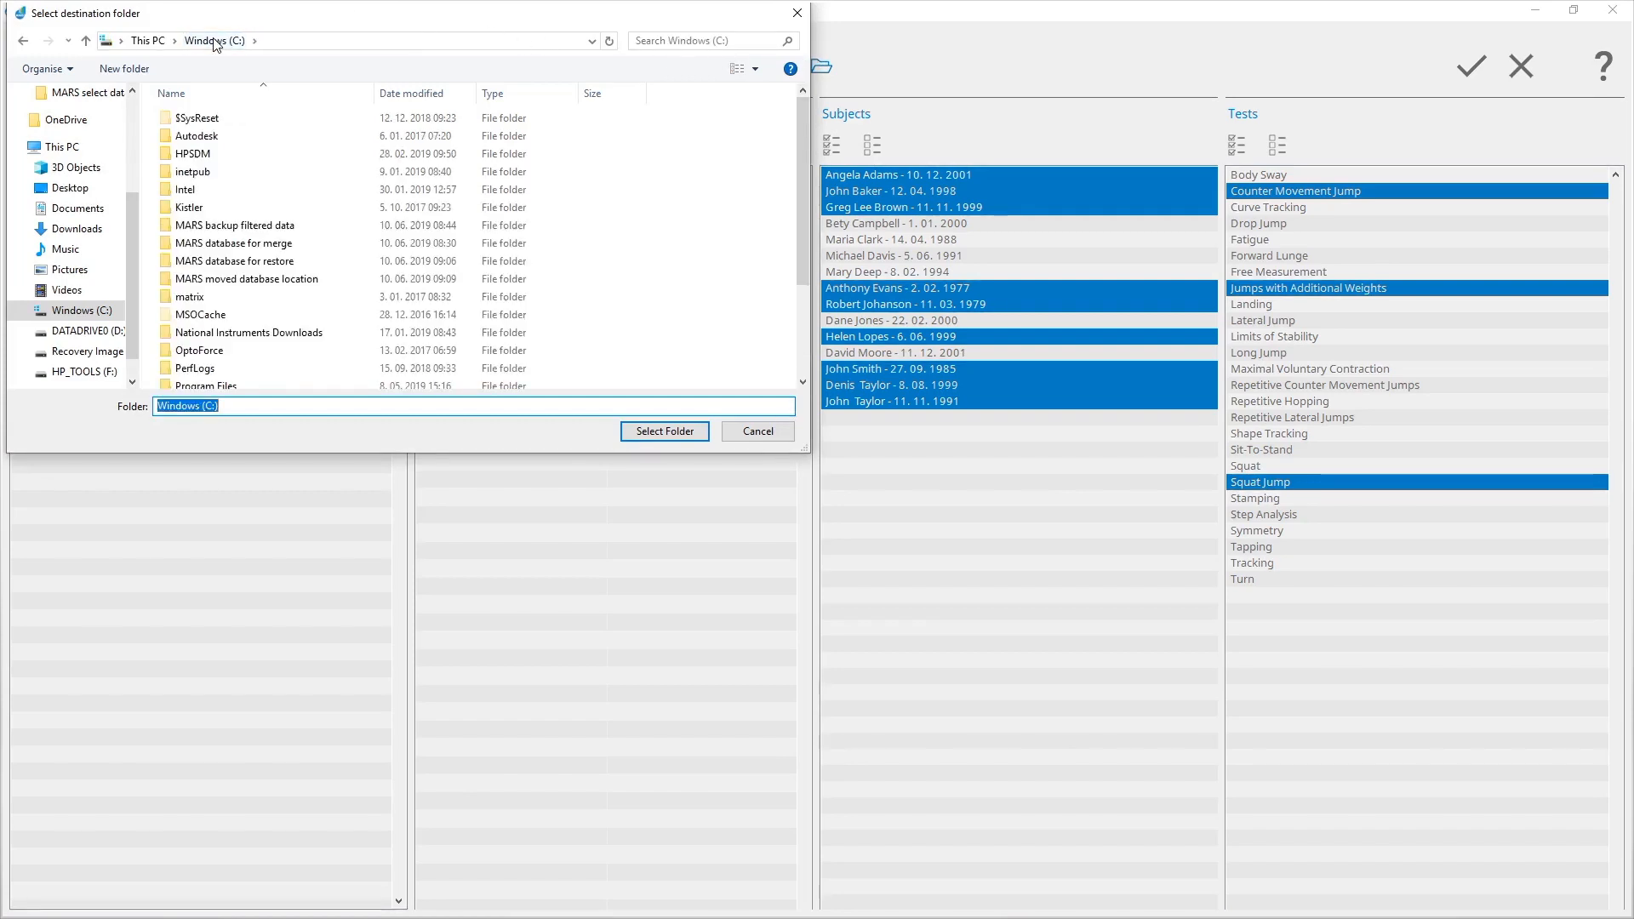
pyautogui.doubleClick(344, 226)
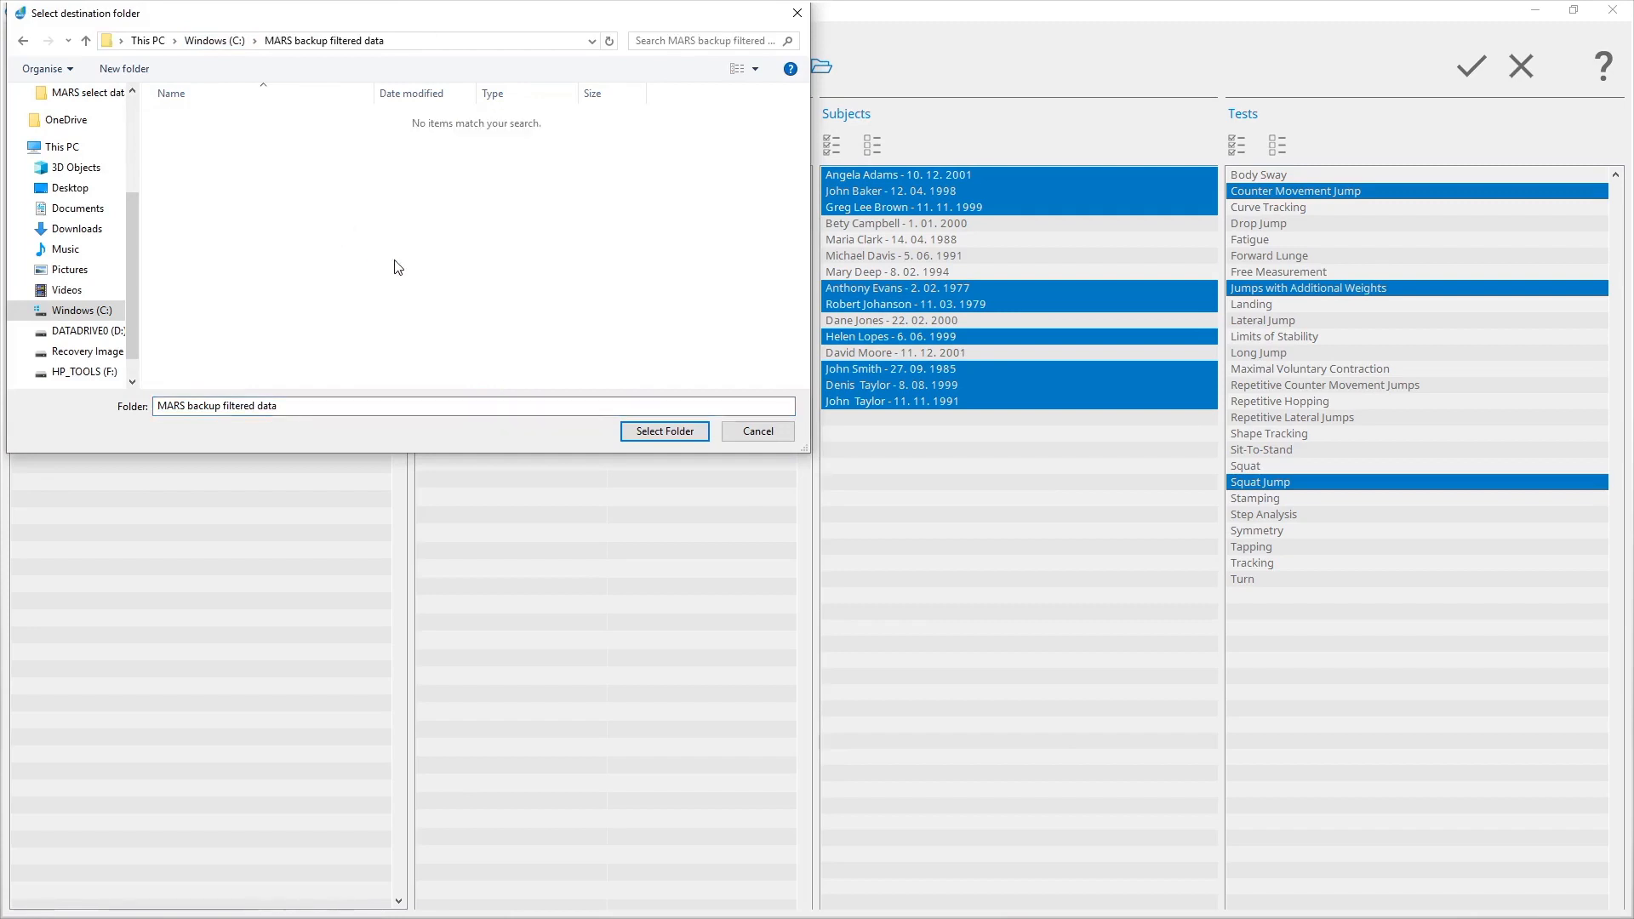
pyautogui.click(671, 434)
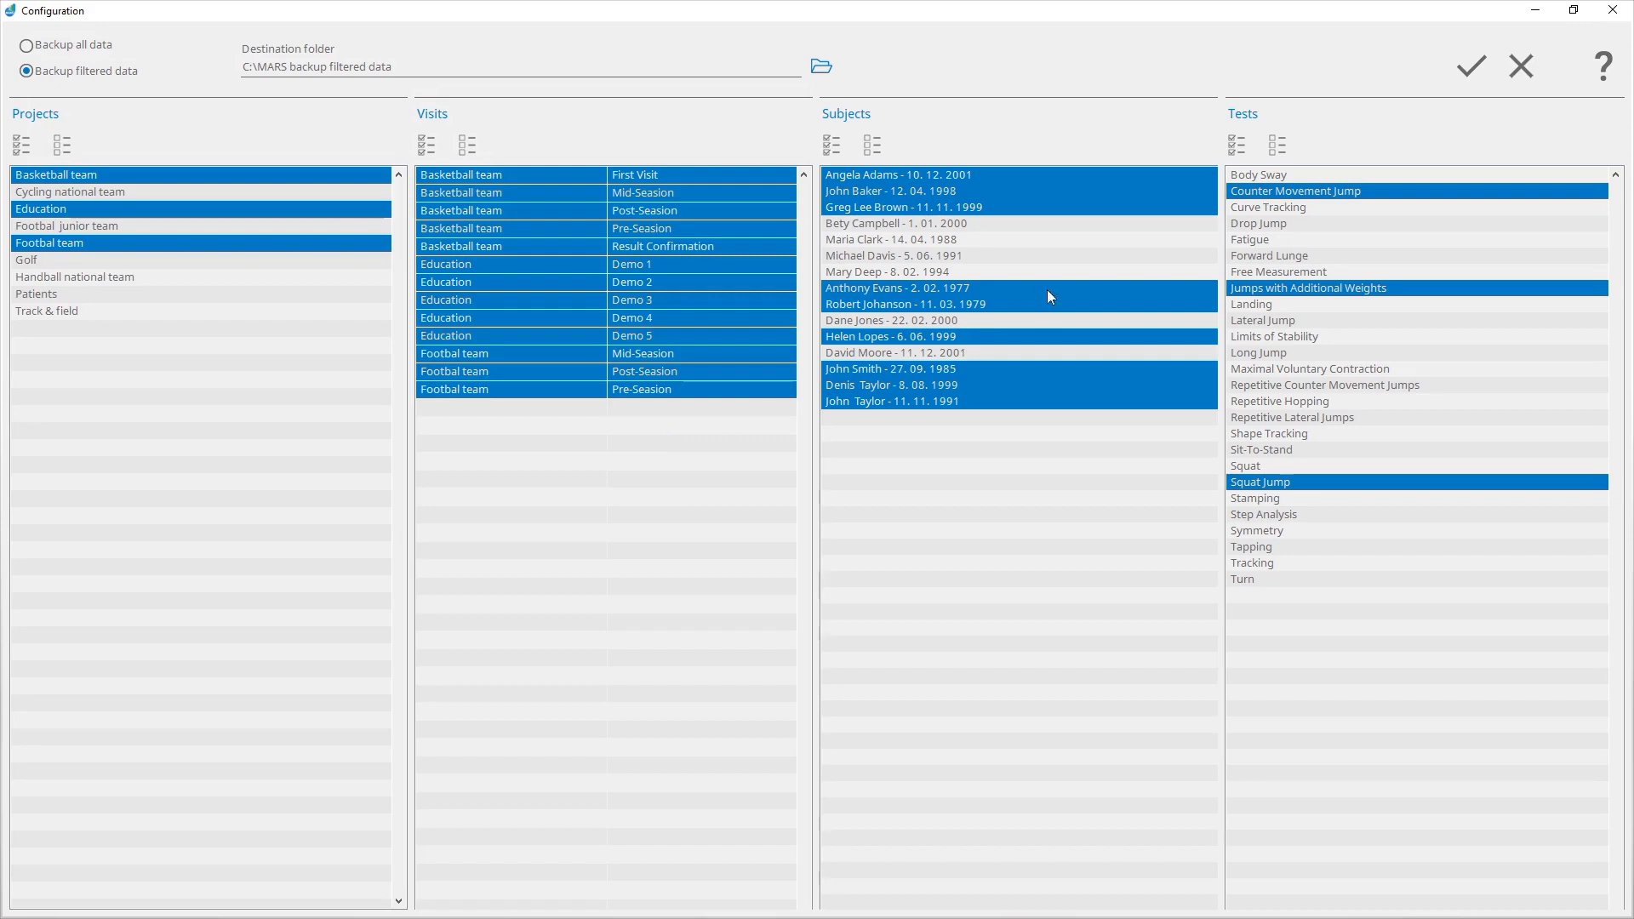
pyautogui.click(1471, 67)
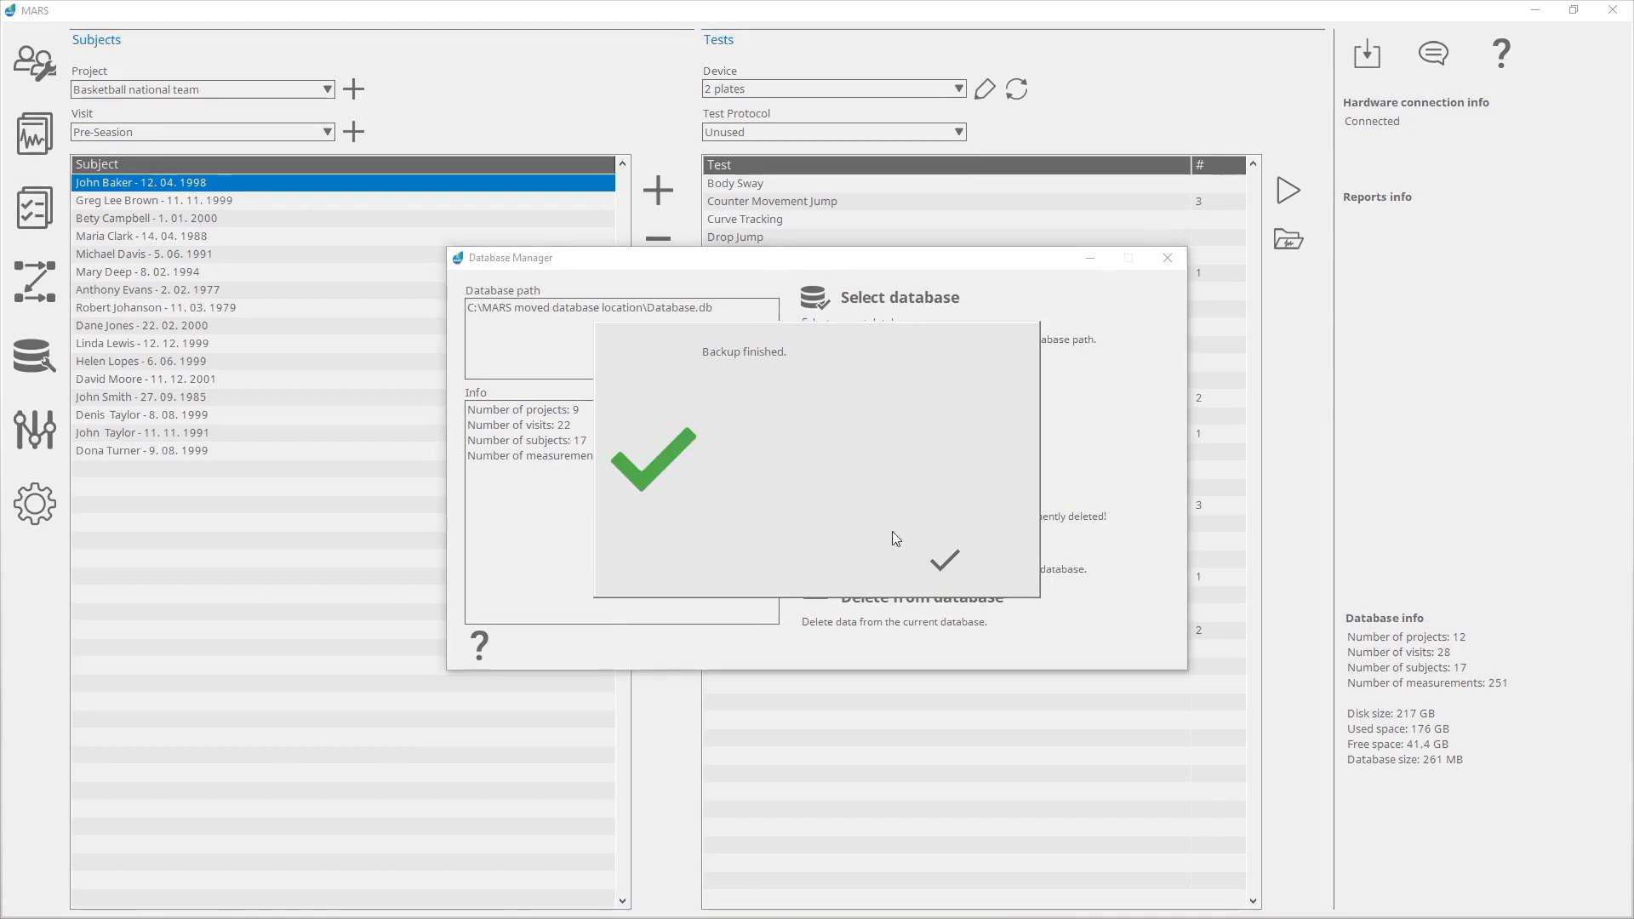
pyautogui.click(944, 562)
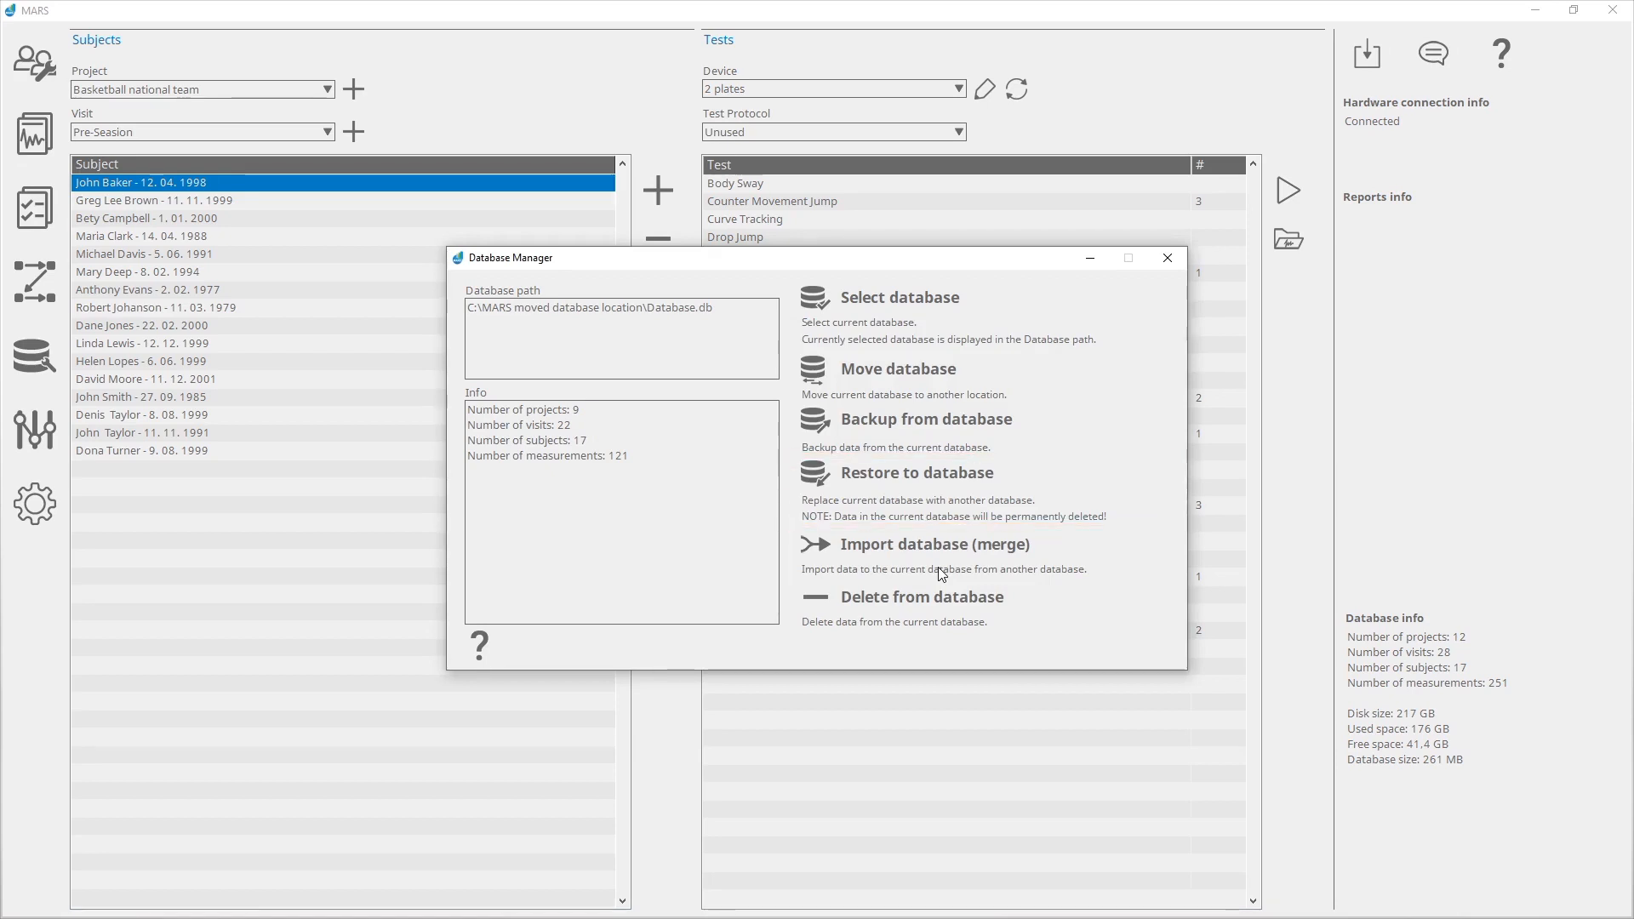
# Restore the current database from the Database file in C:\MARS database for restore.
pyautogui.click(1122, 508)
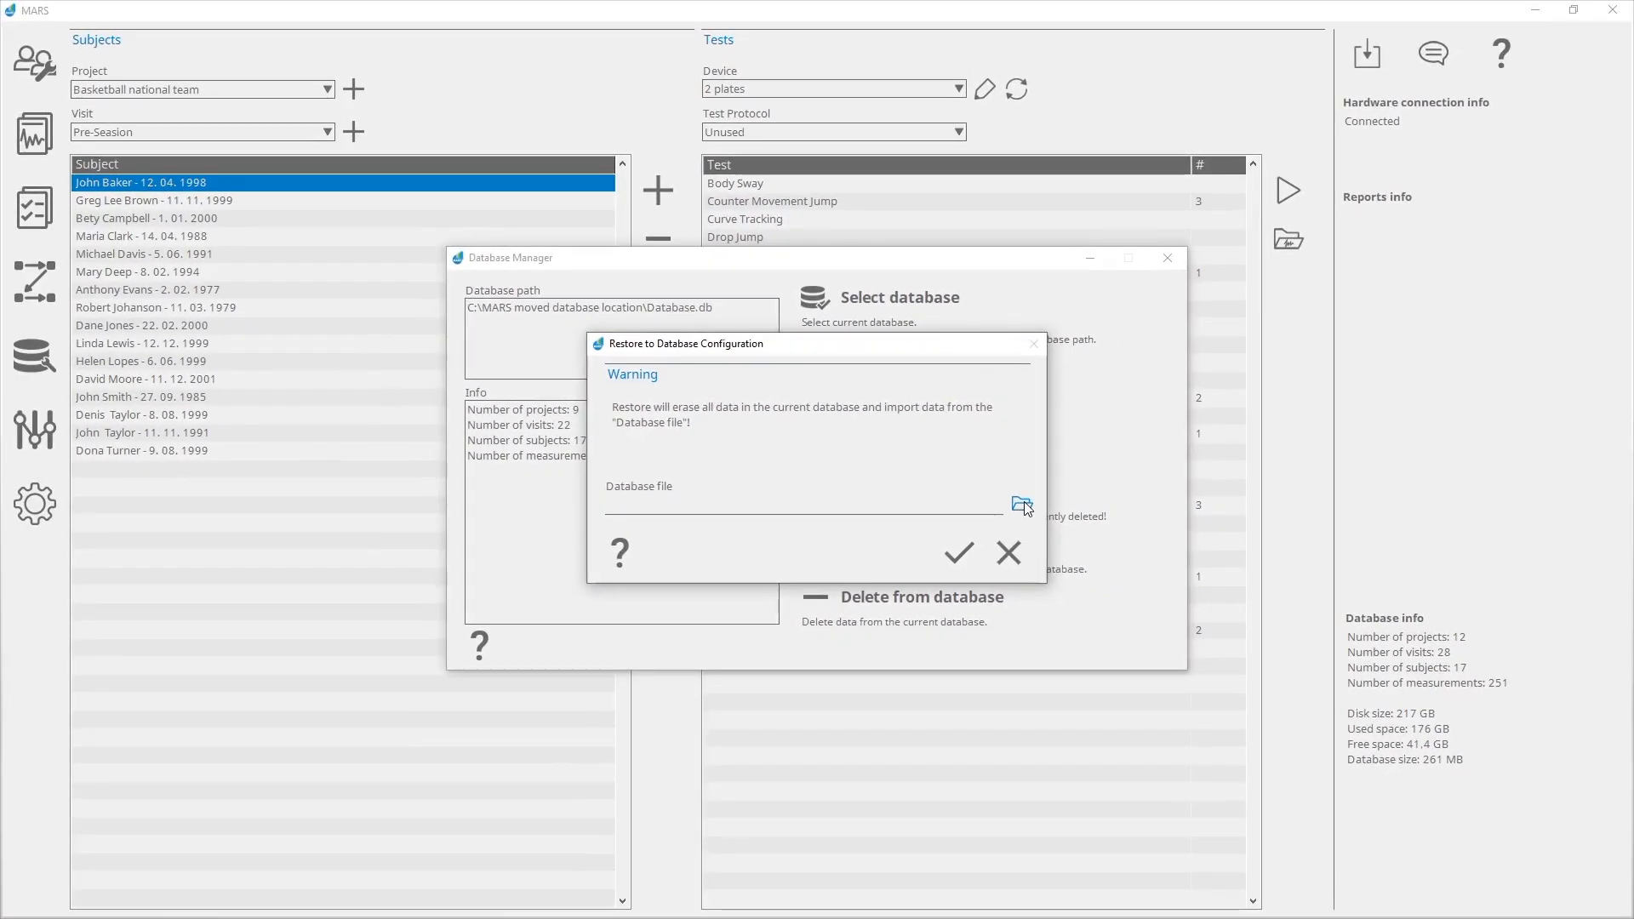
pyautogui.click(1024, 502)
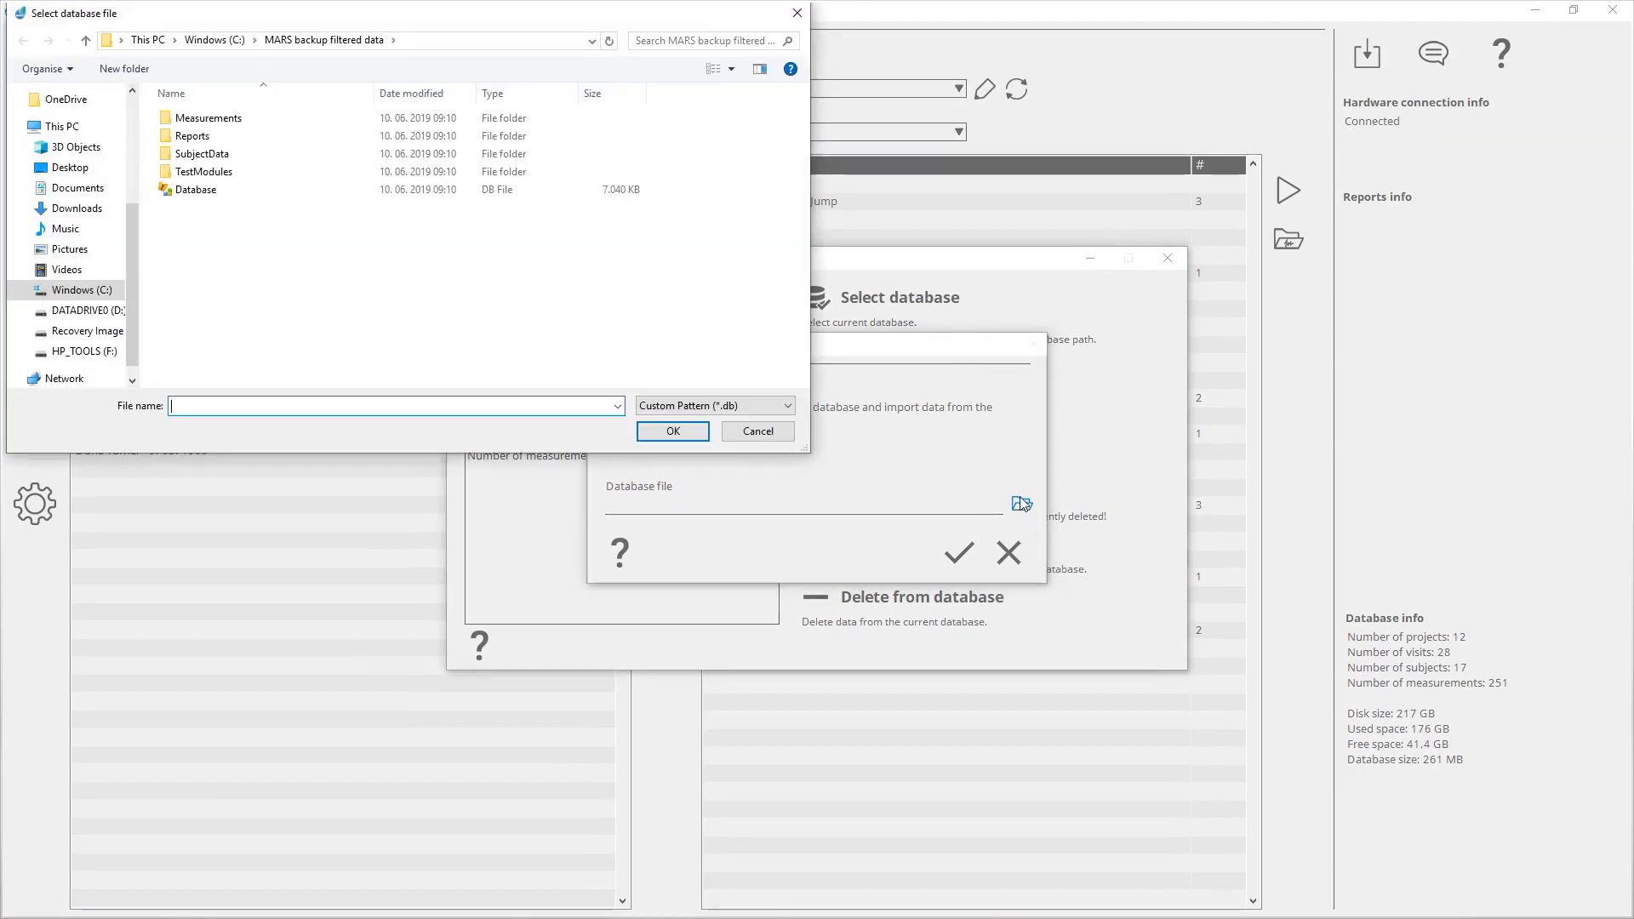
pyautogui.click(208, 47)
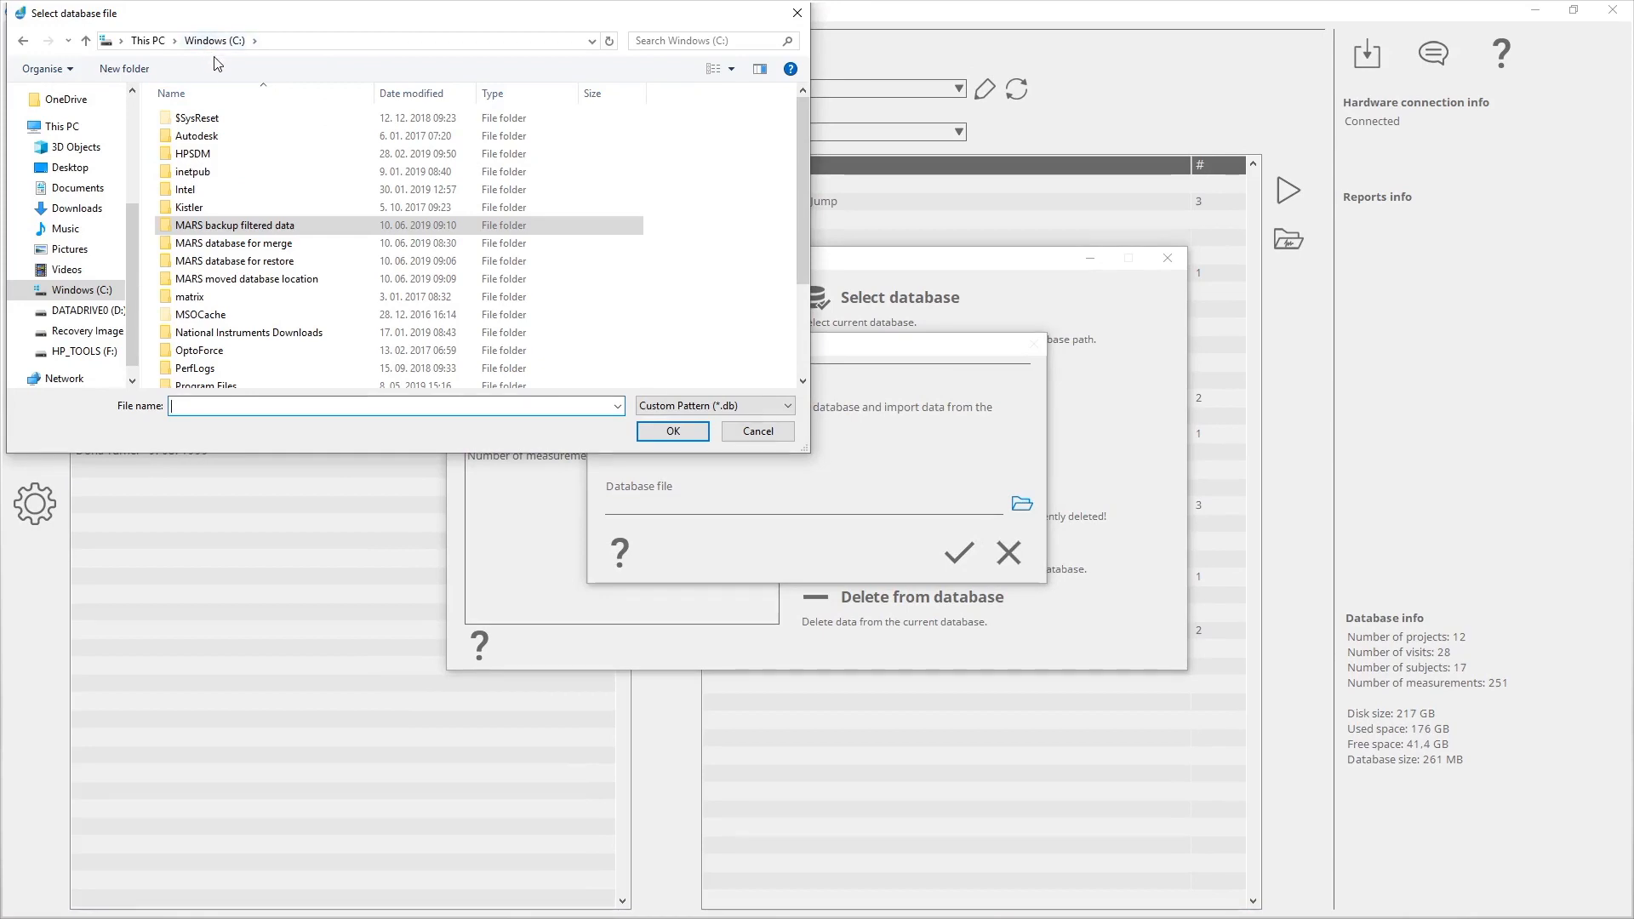
pyautogui.doubleClick(349, 262)
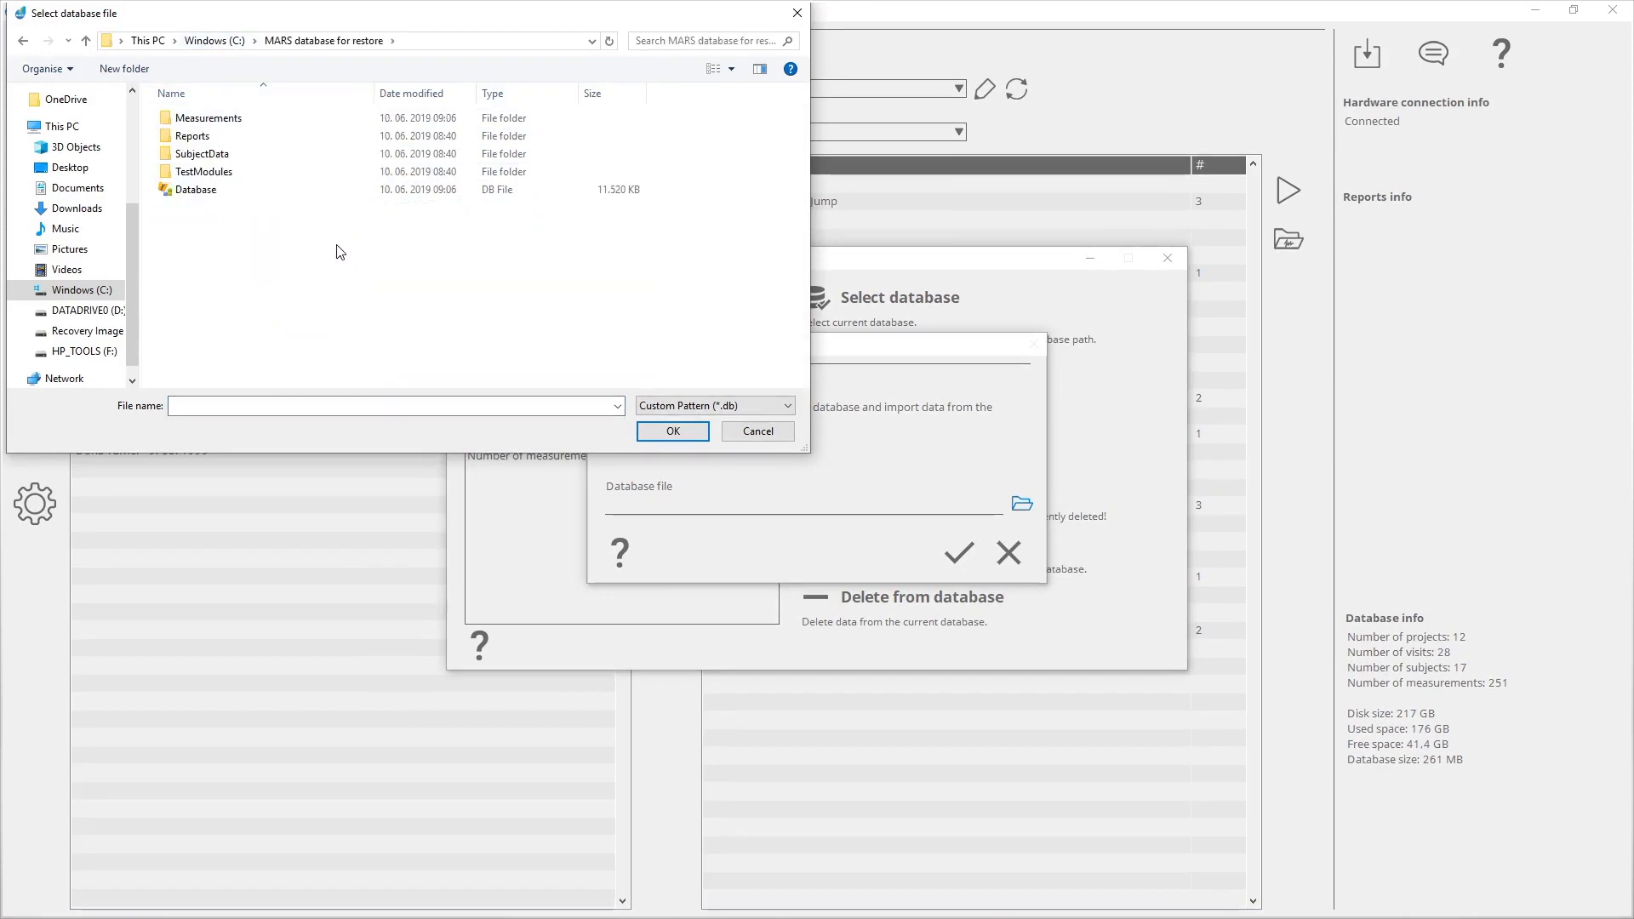
pyautogui.click(295, 195)
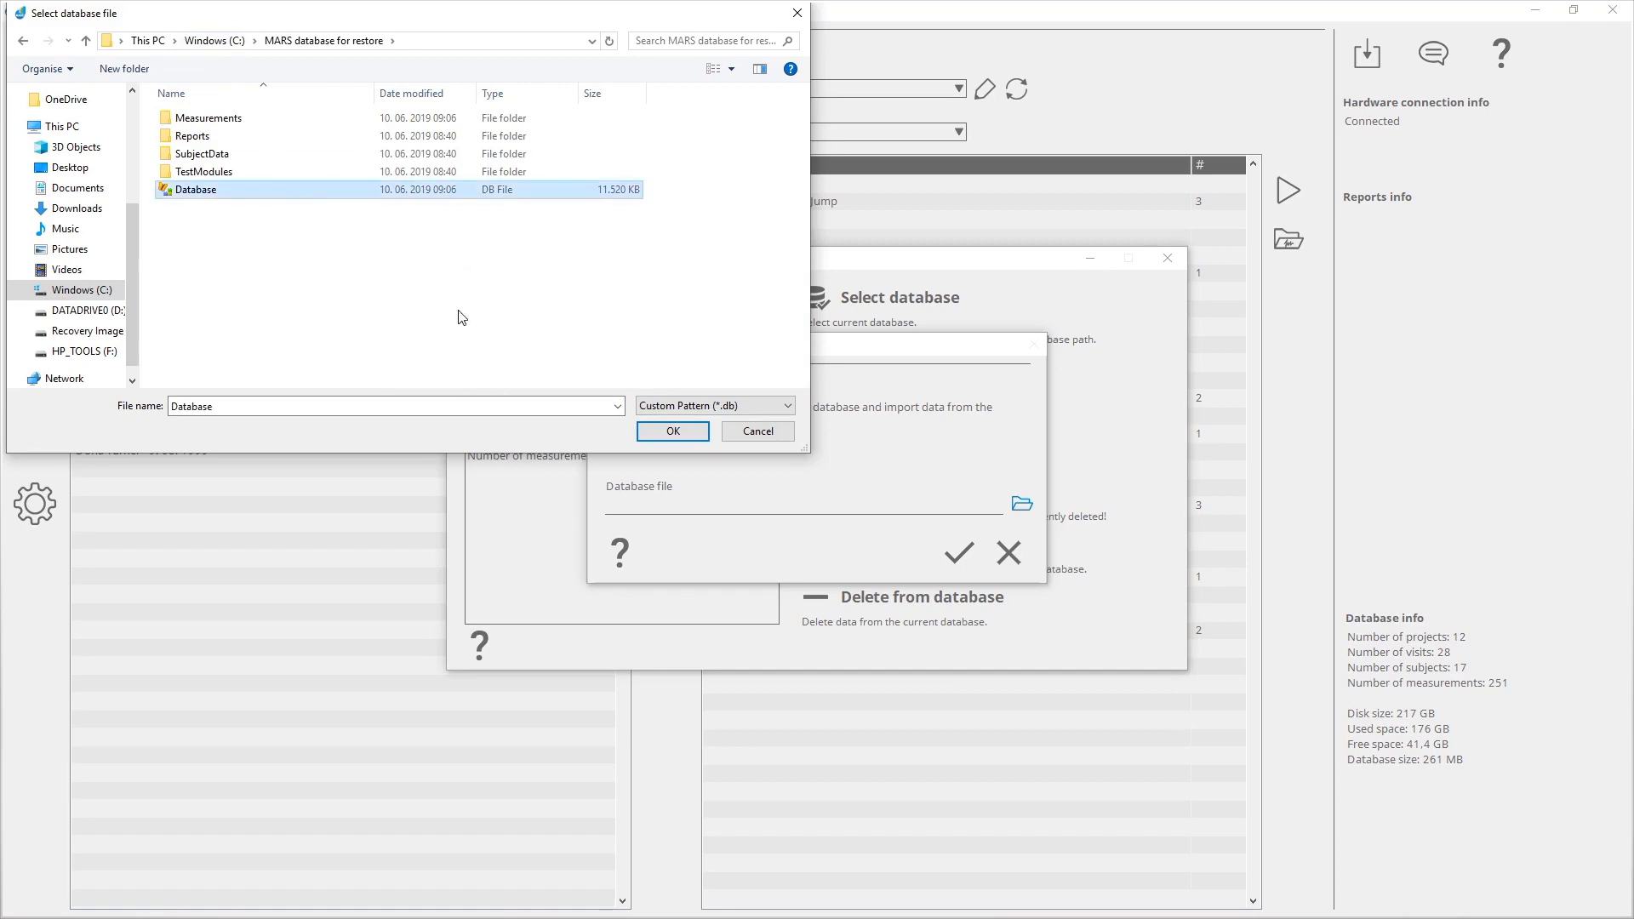
pyautogui.click(672, 431)
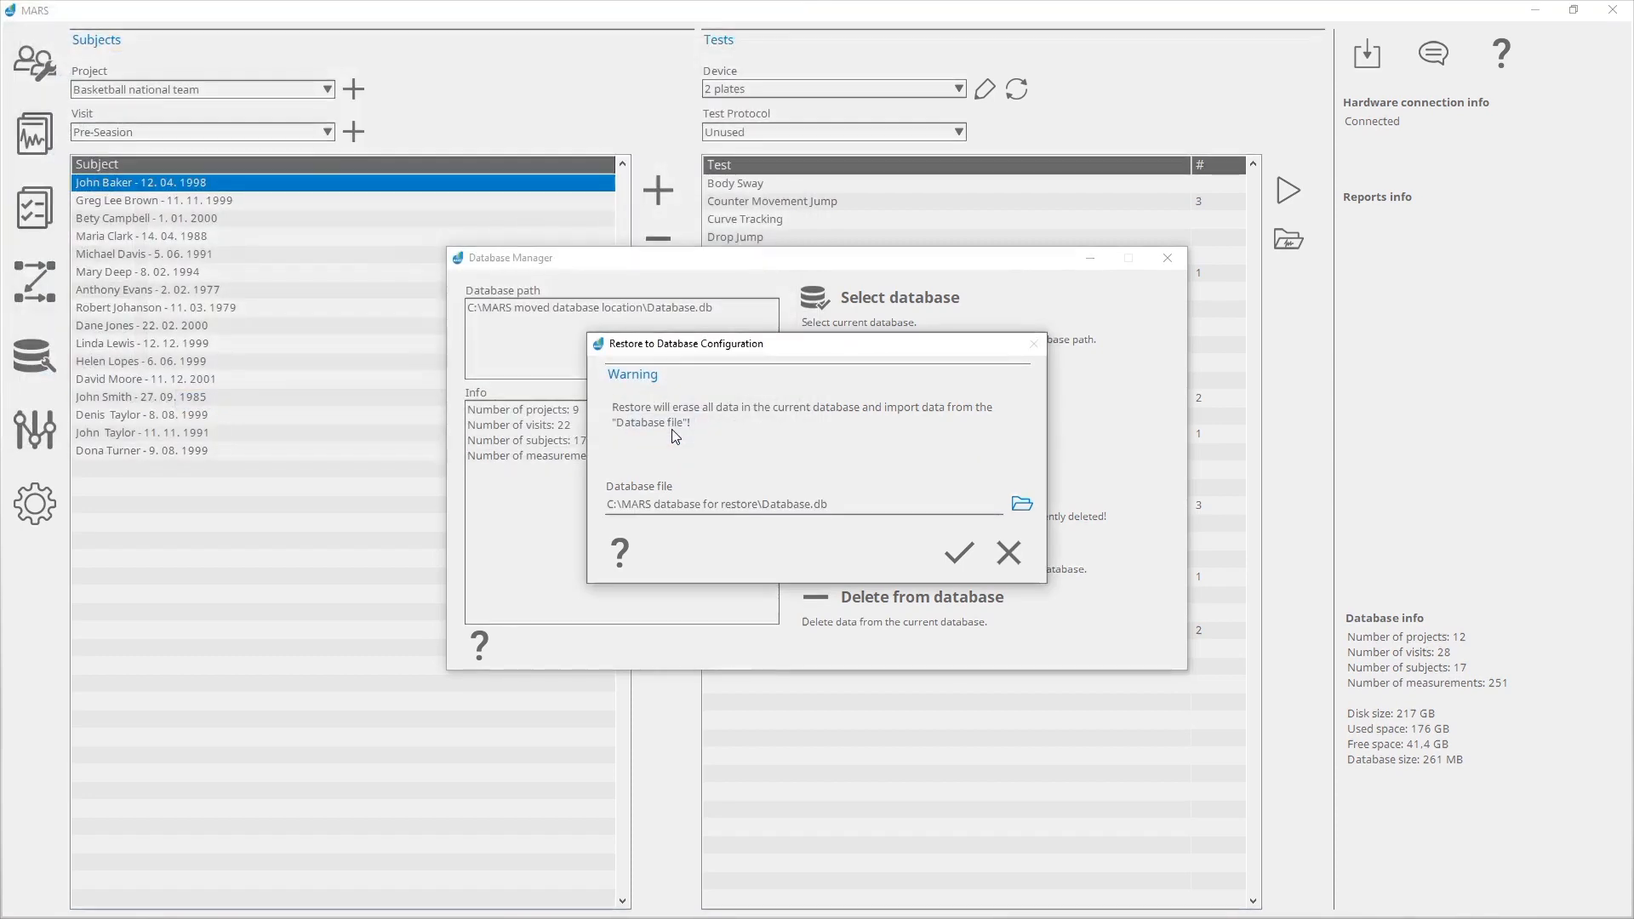
pyautogui.click(958, 554)
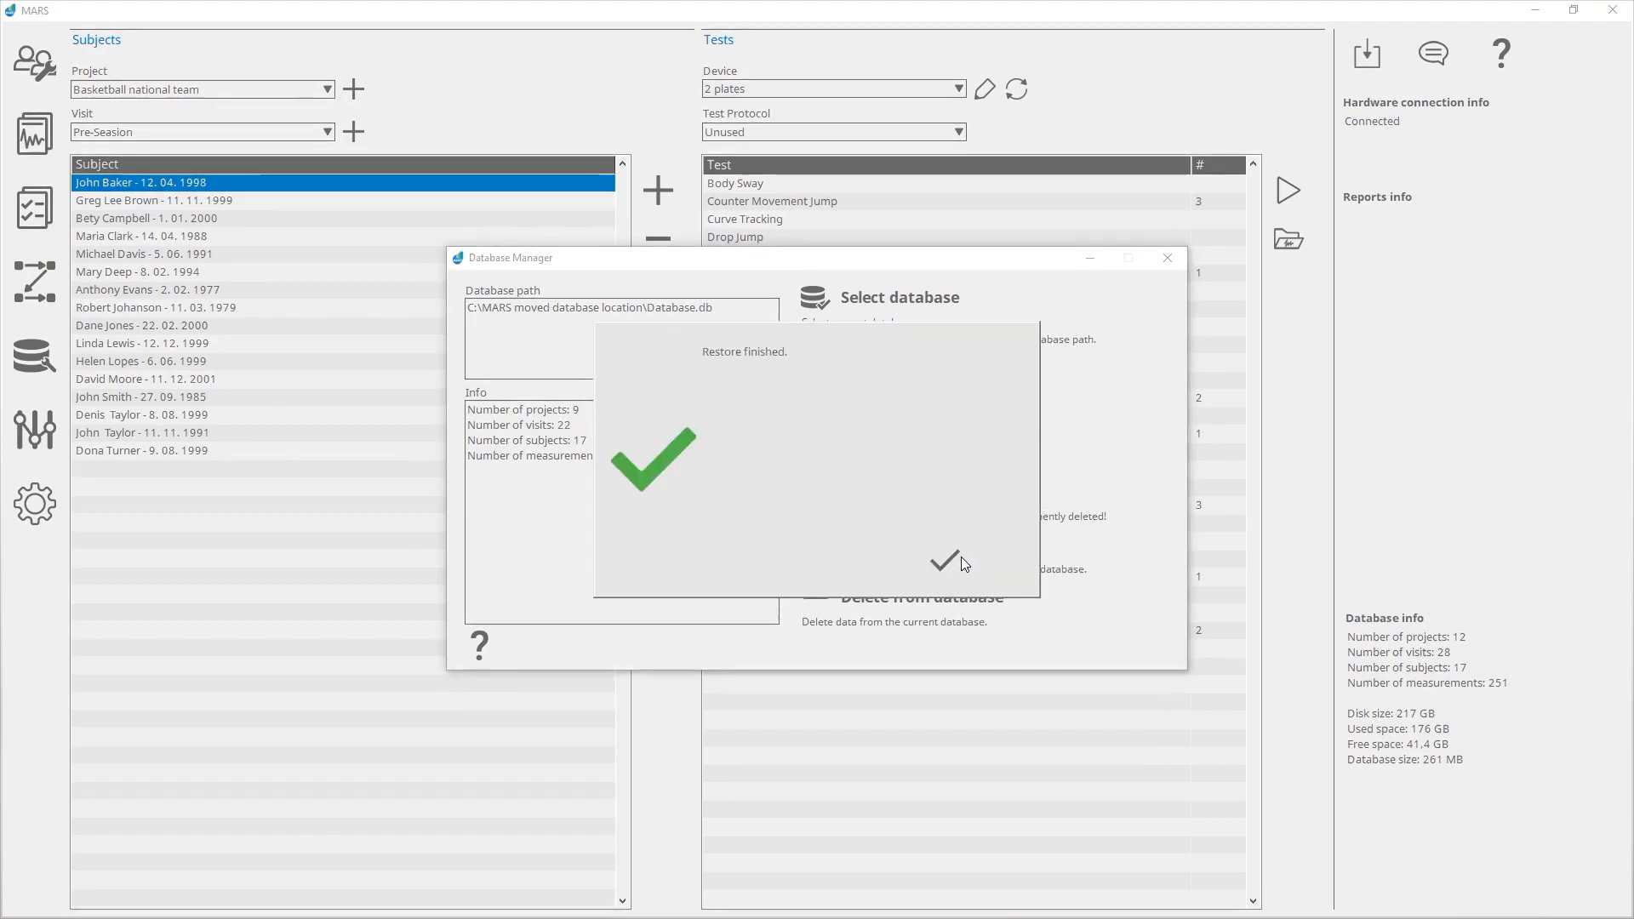
# Start a merge import into the current database from the Database file in C:\MARS database for merge.
pyautogui.click(946, 561)
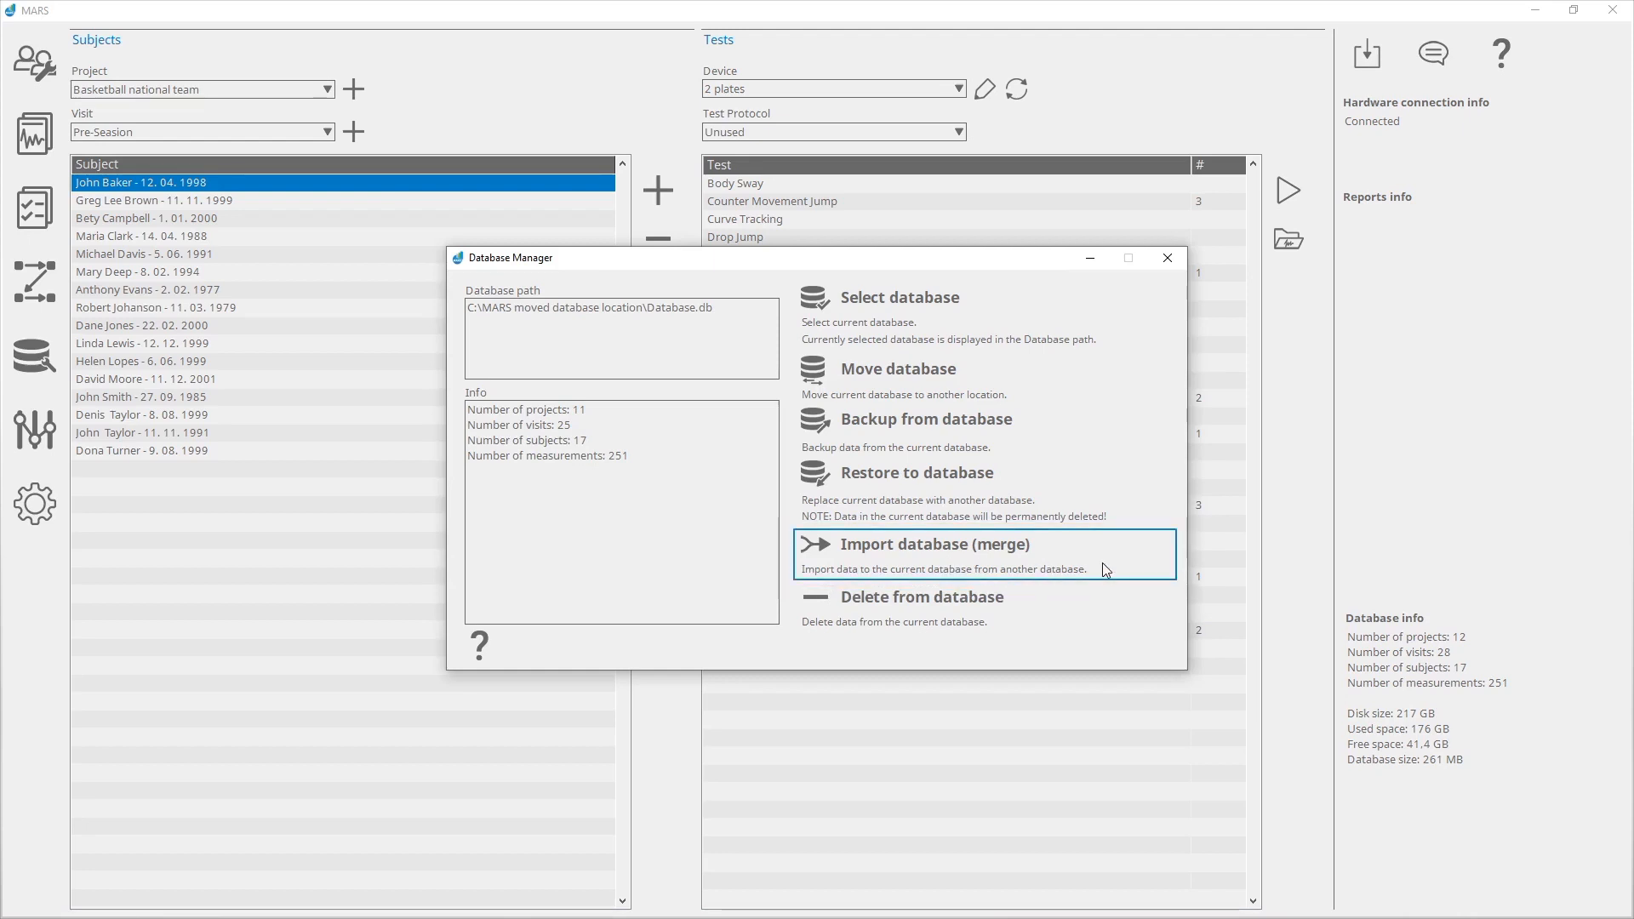
pyautogui.click(1131, 564)
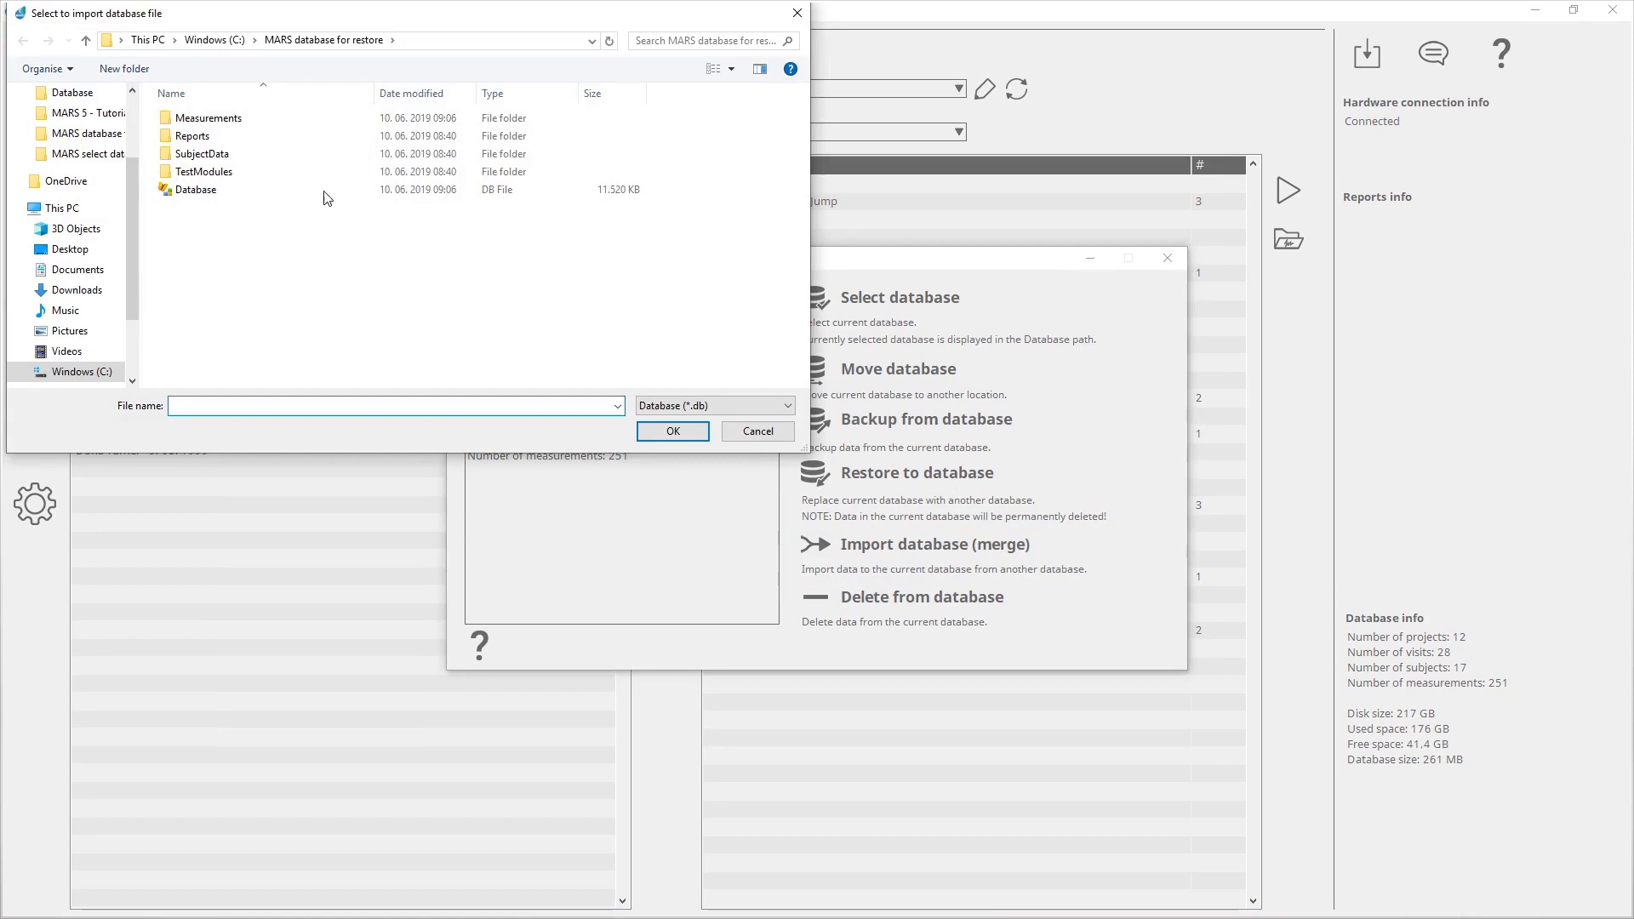
pyautogui.click(232, 41)
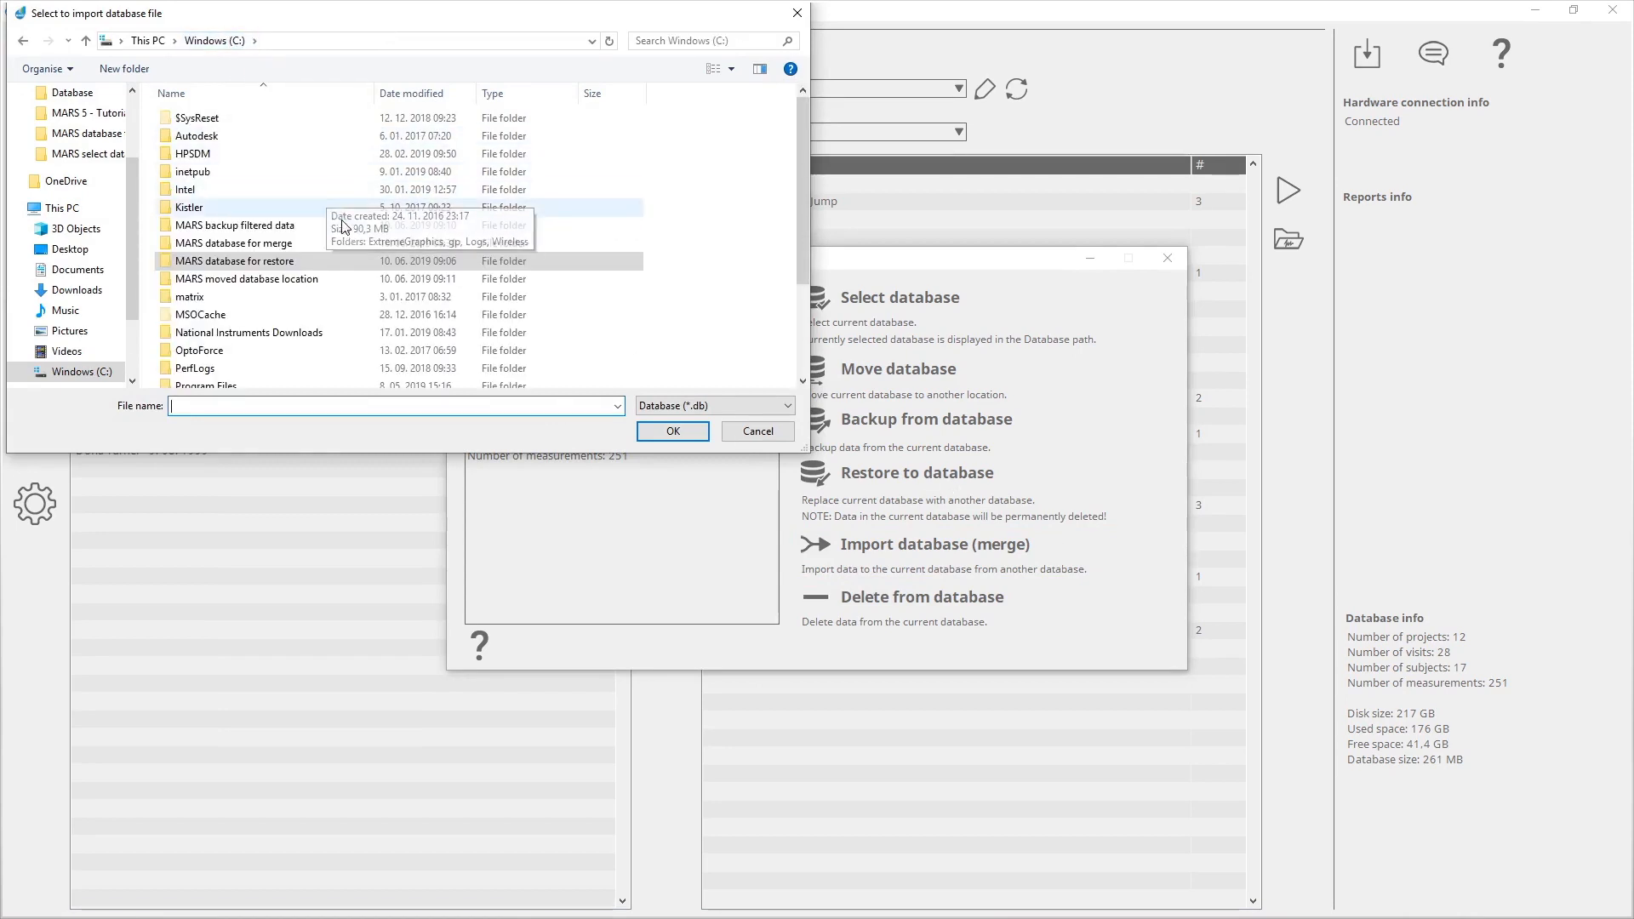
pyautogui.click(347, 243)
pyautogui.doubleClick(347, 244)
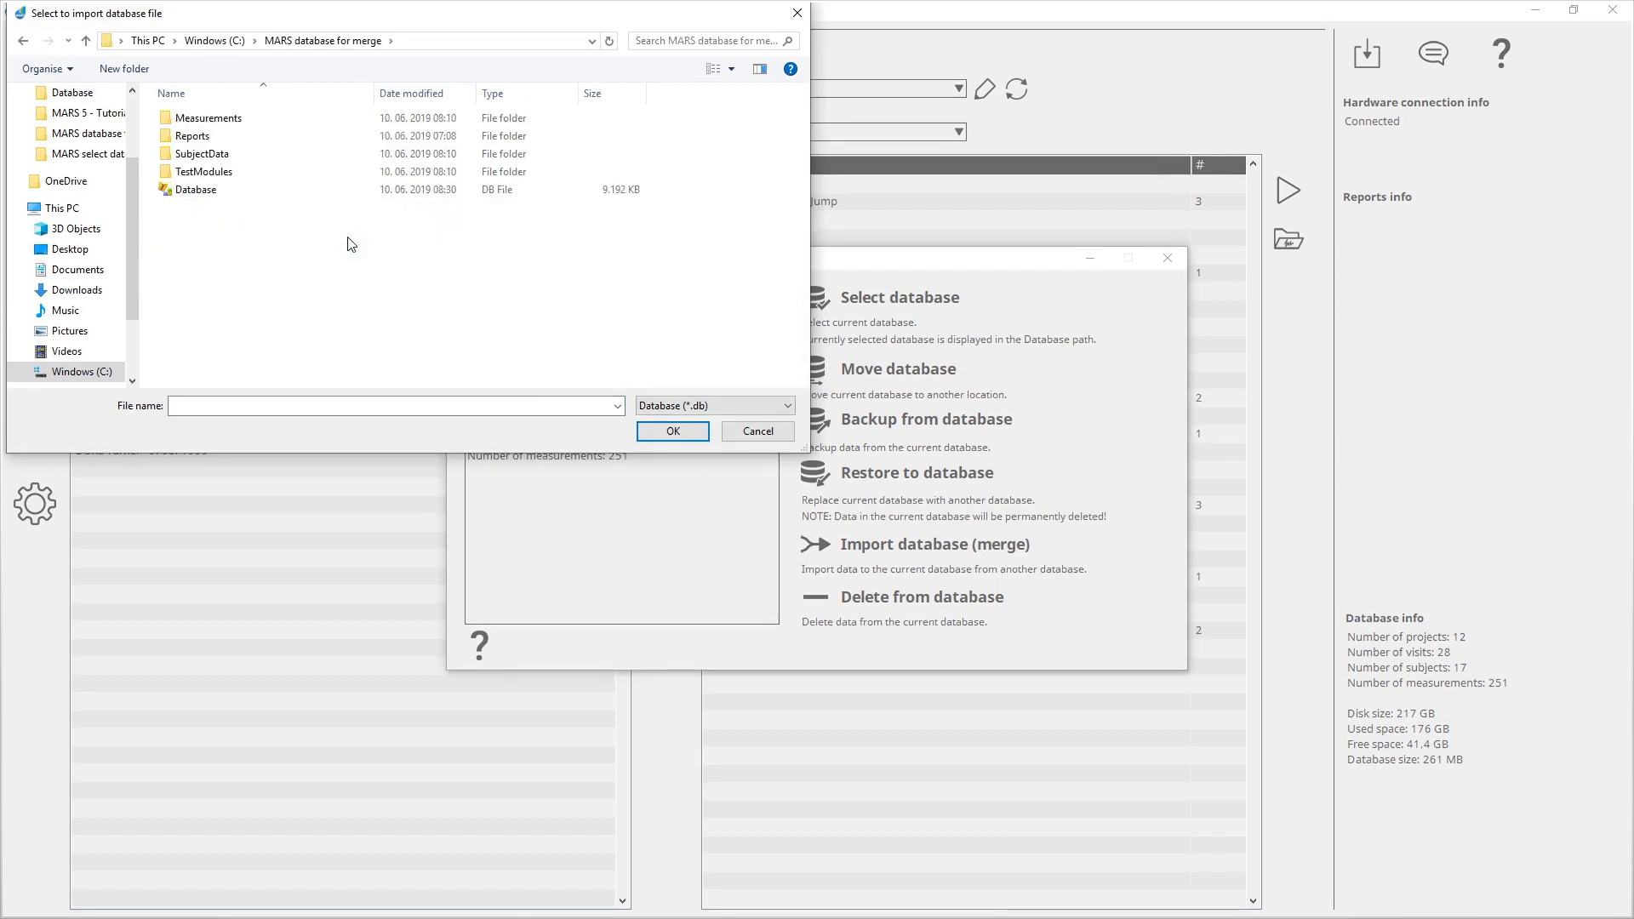
pyautogui.click(298, 191)
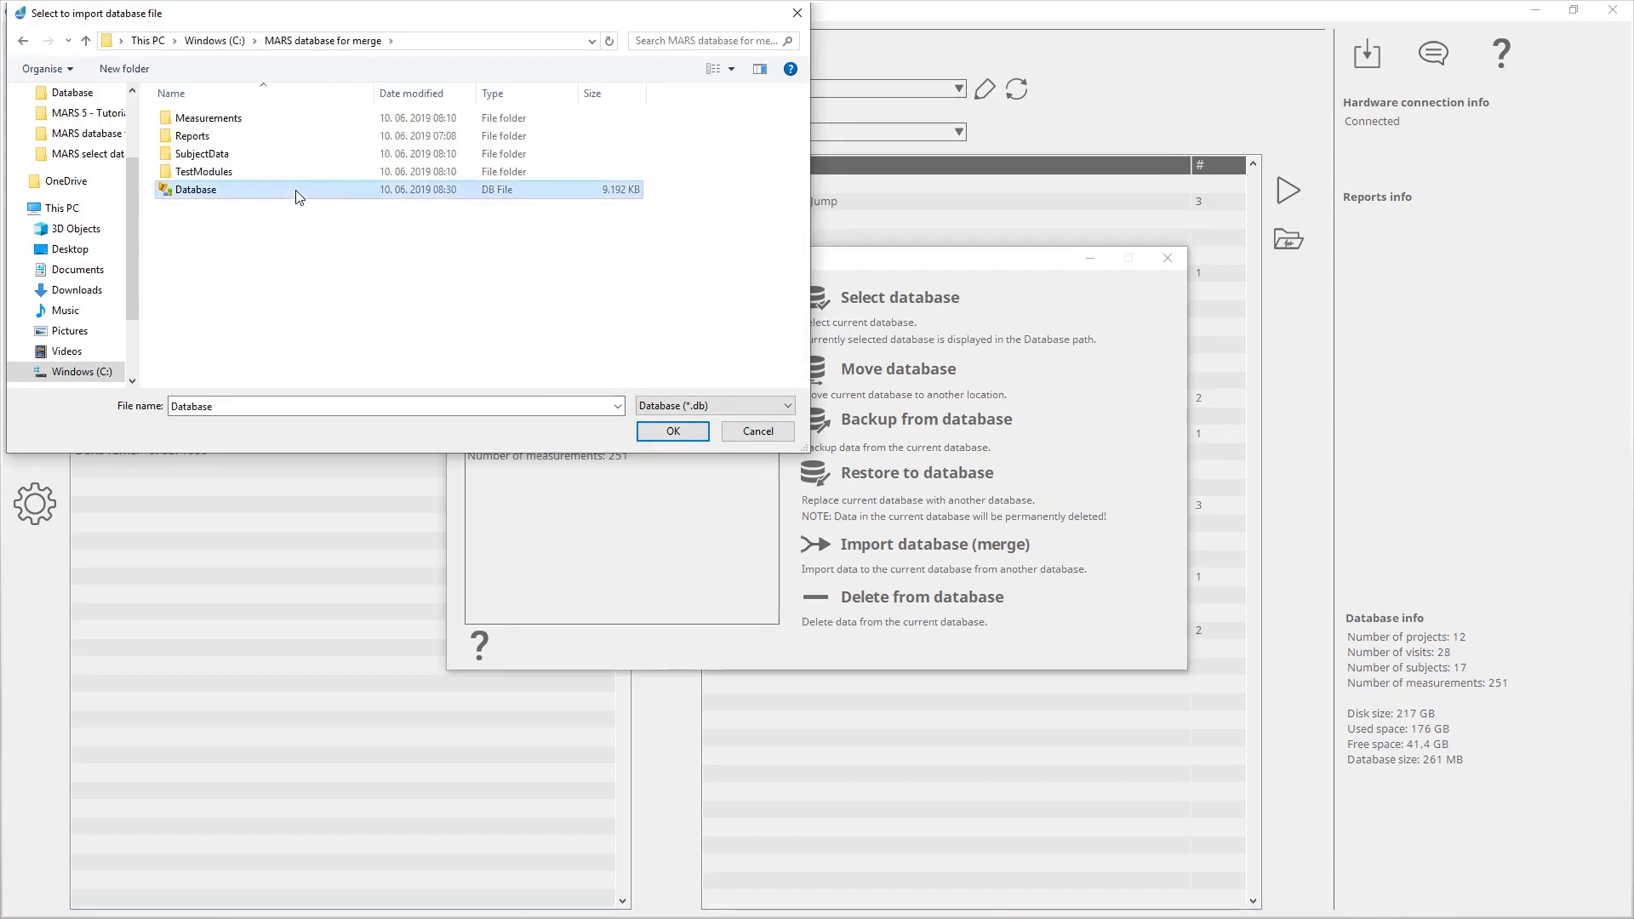
pyautogui.click(673, 432)
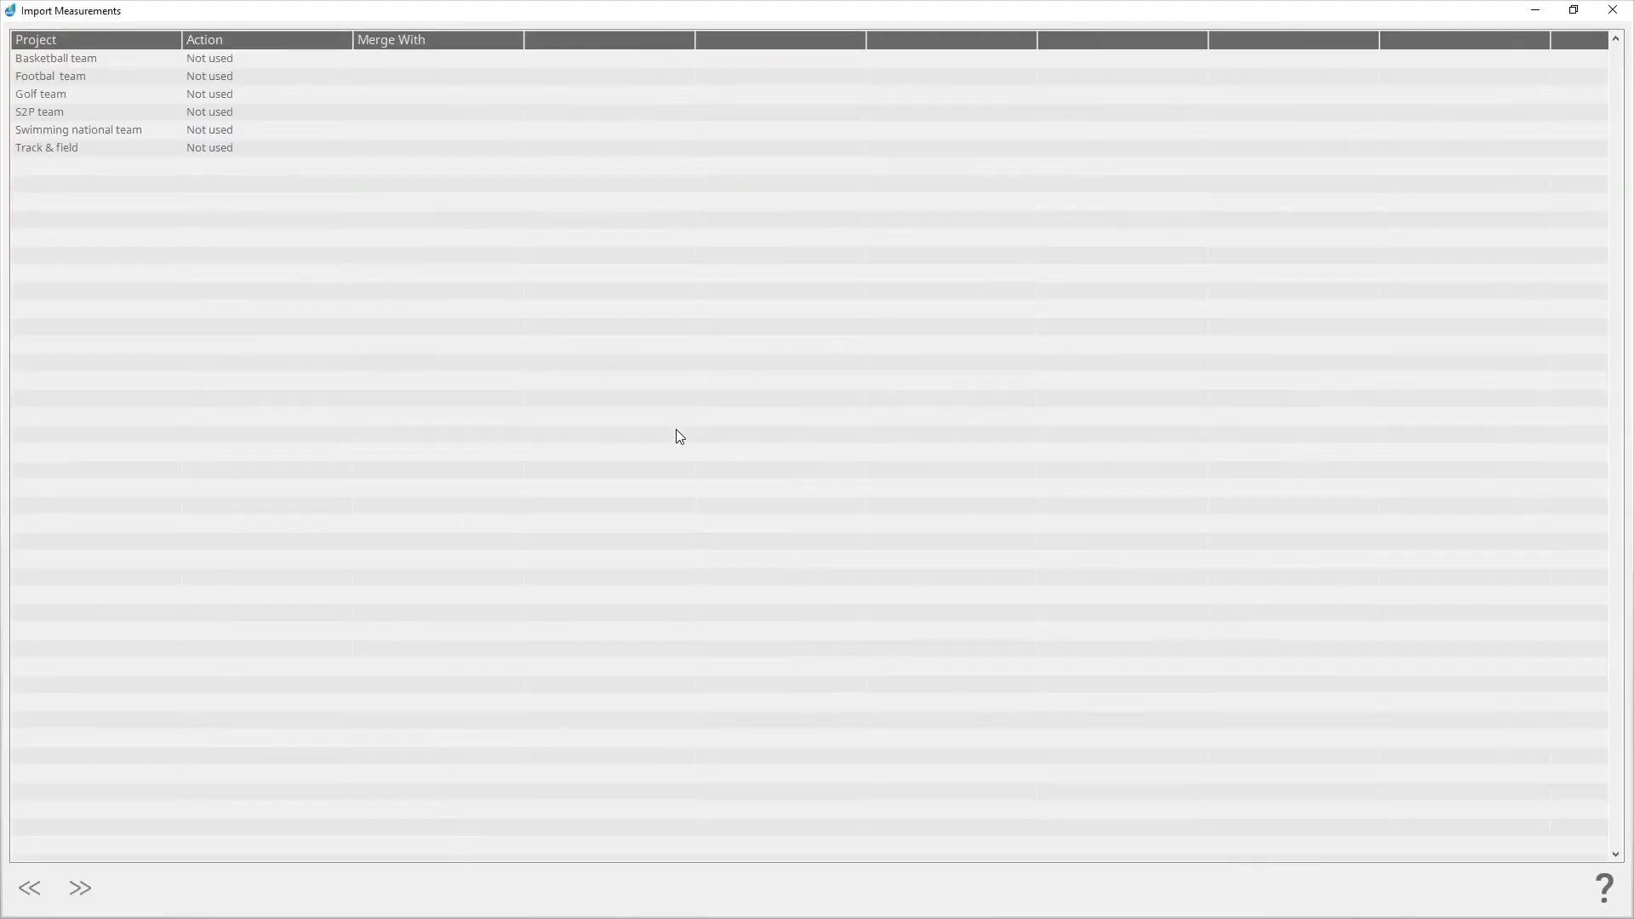
# Set the import action for the Swimming national team project to Merge and open its list of target projects.
pyautogui.click(200, 137)
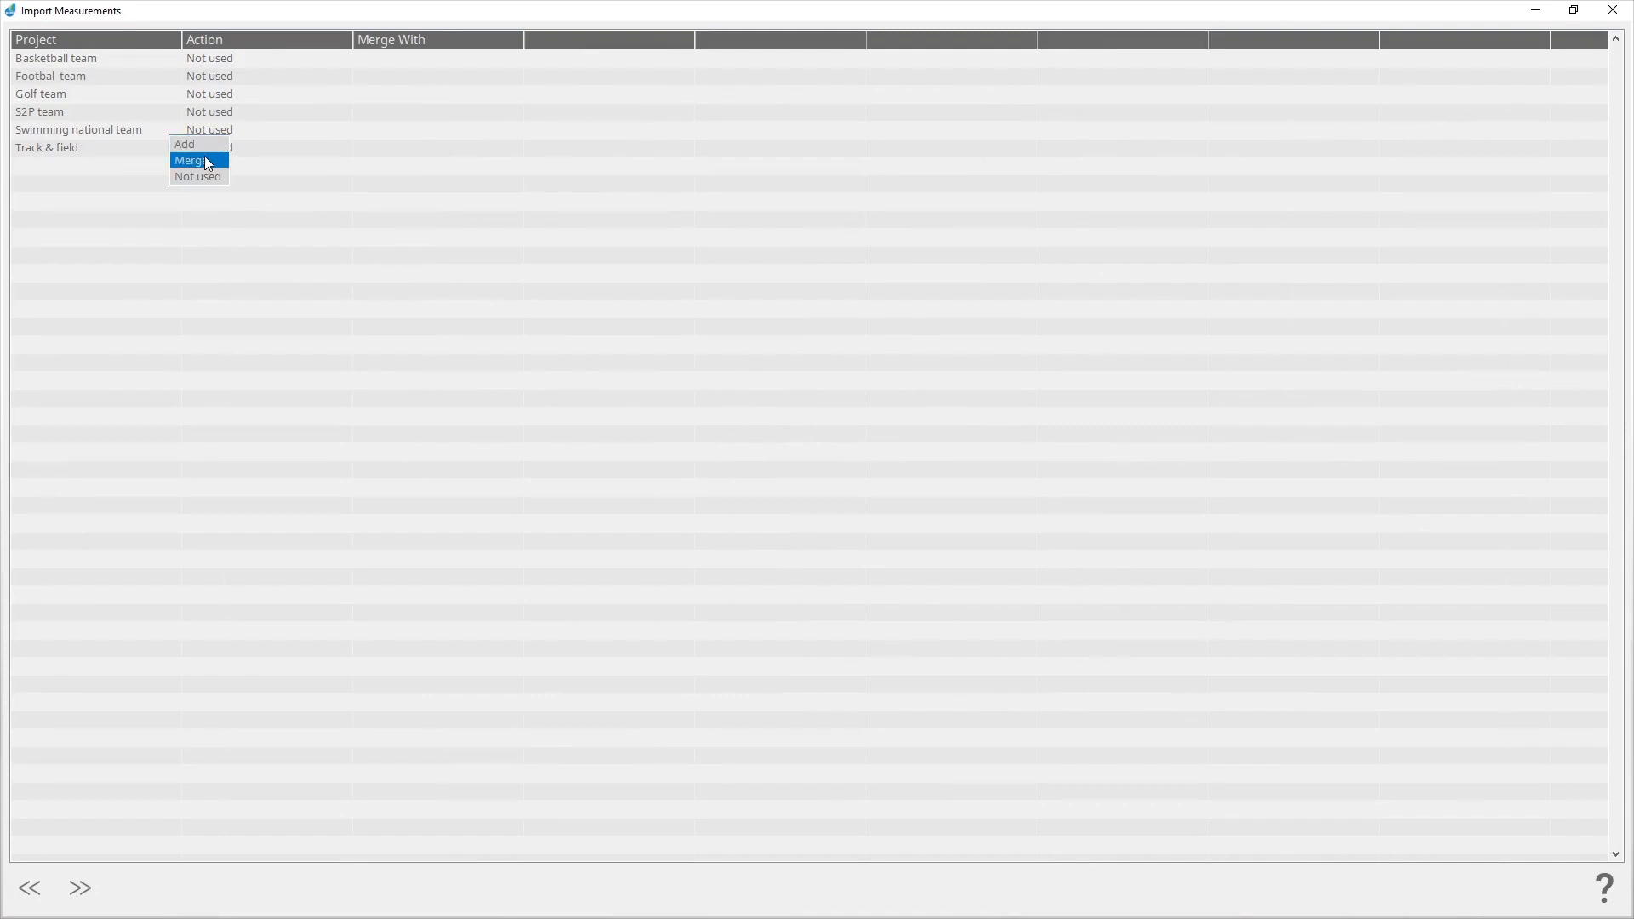
pyautogui.click(204, 160)
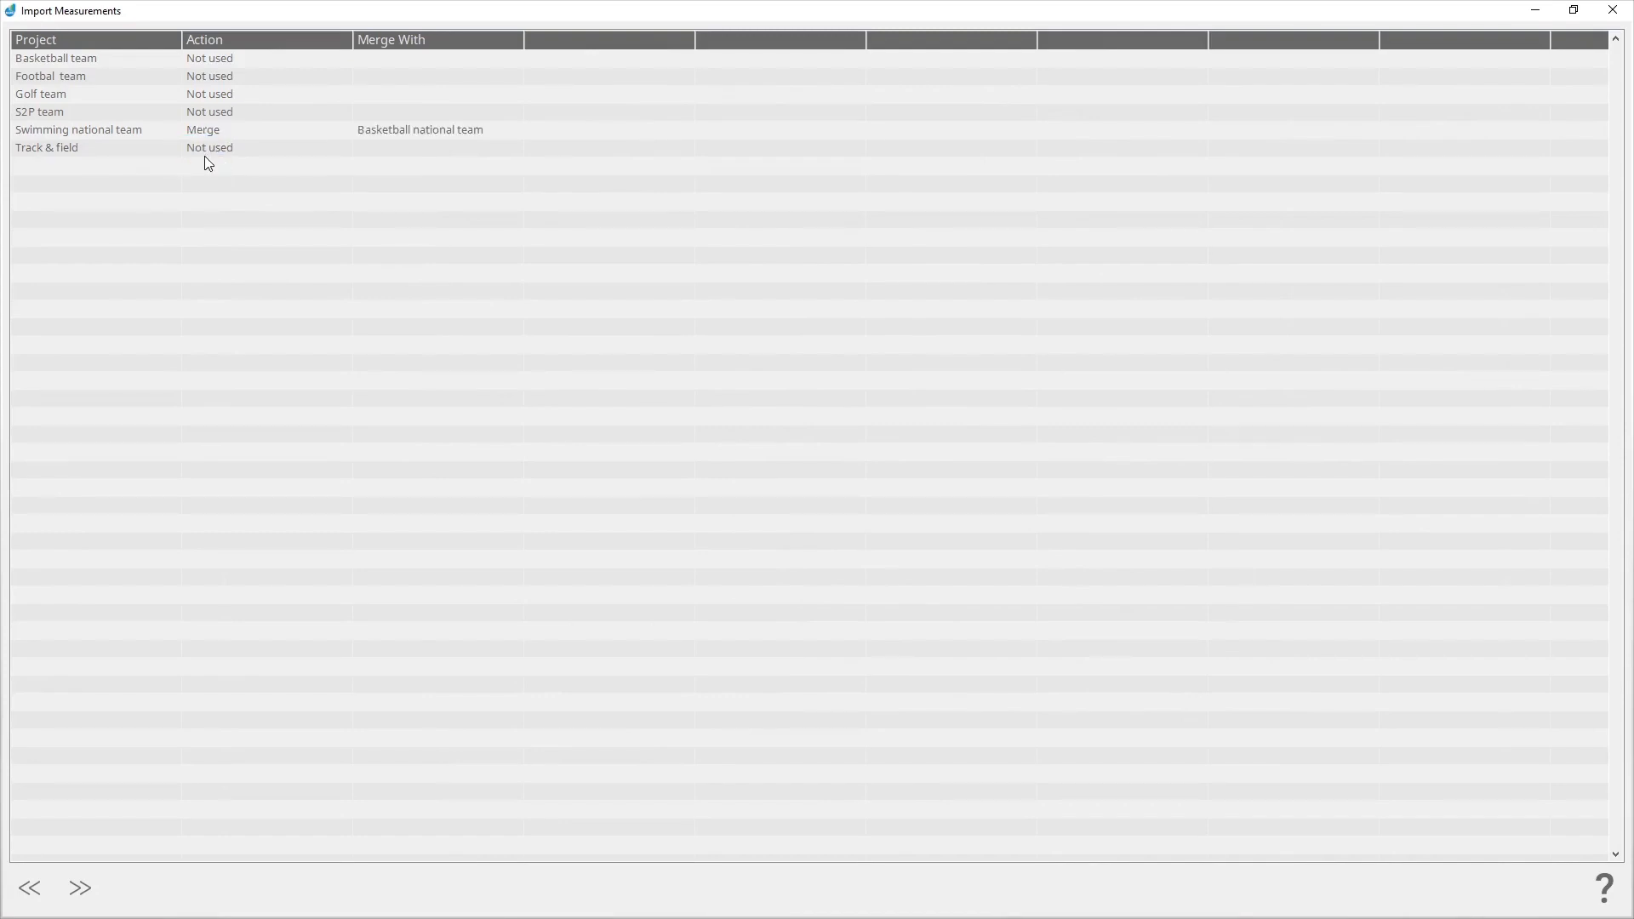
pyautogui.click(420, 132)
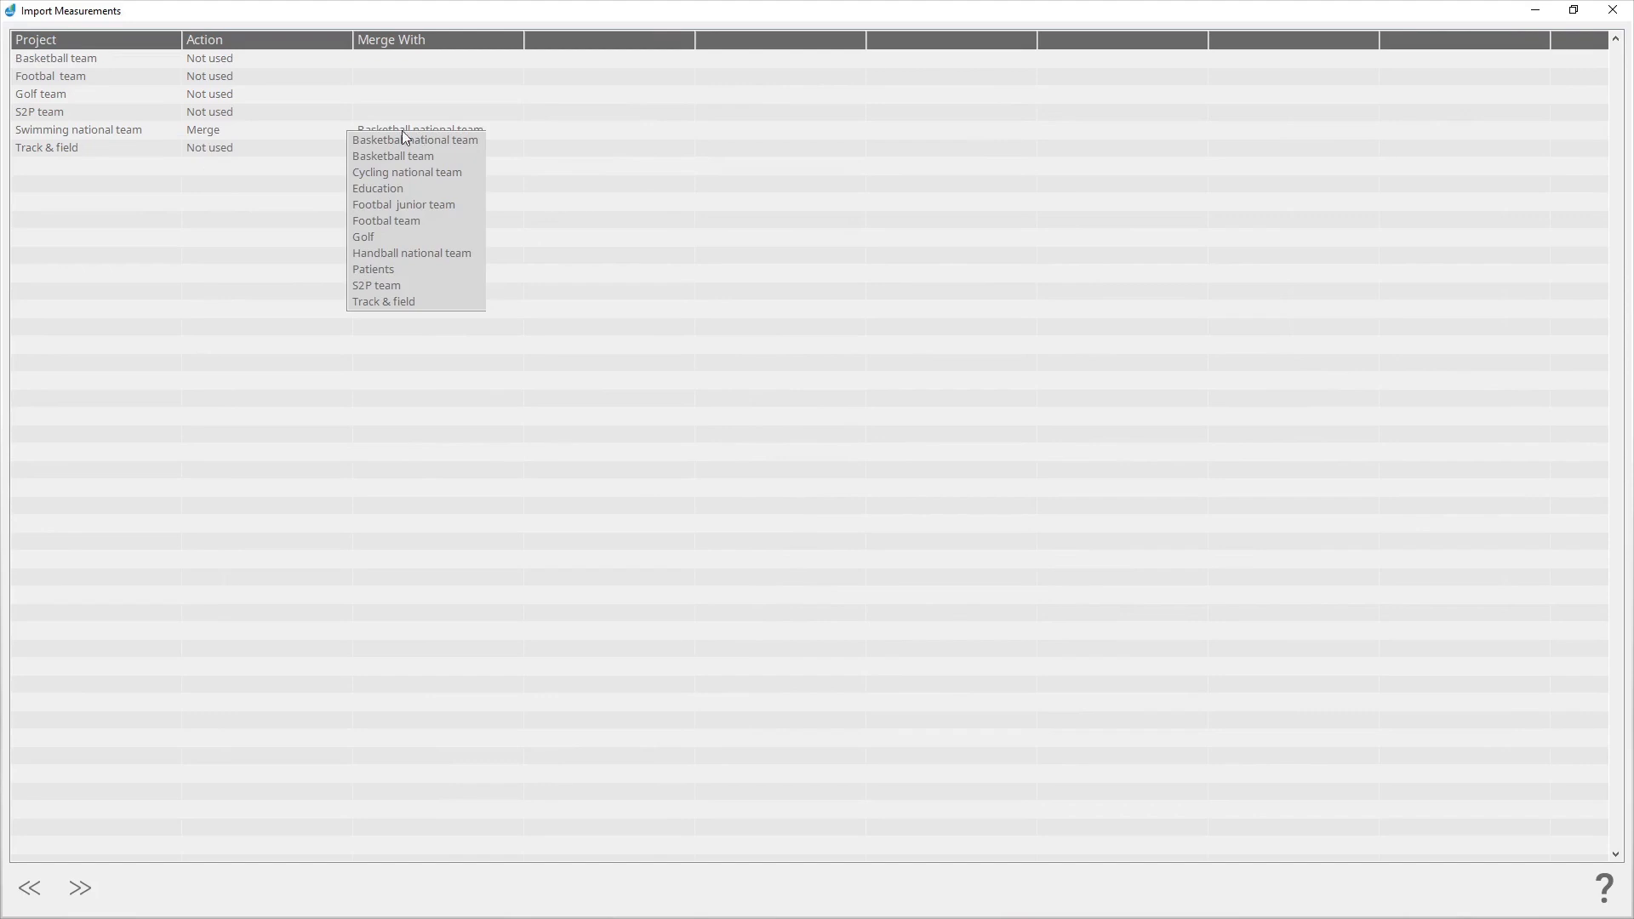
# Set the import action for the Swimming national team project to Add and continue to its visits.
pyautogui.click(213, 139)
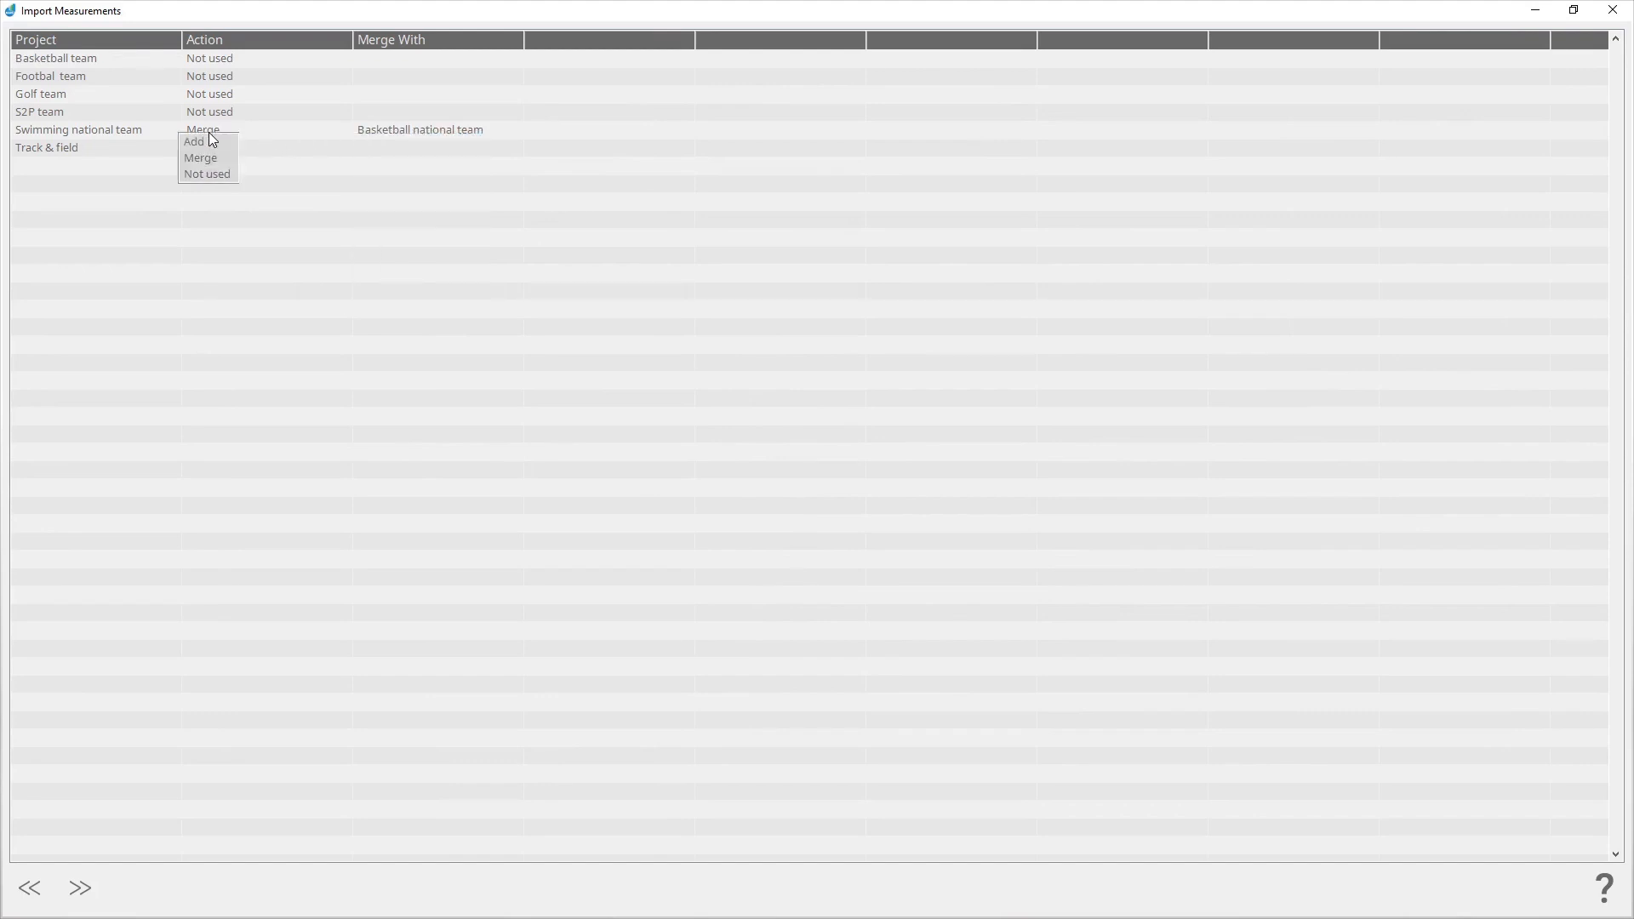
pyautogui.click(210, 141)
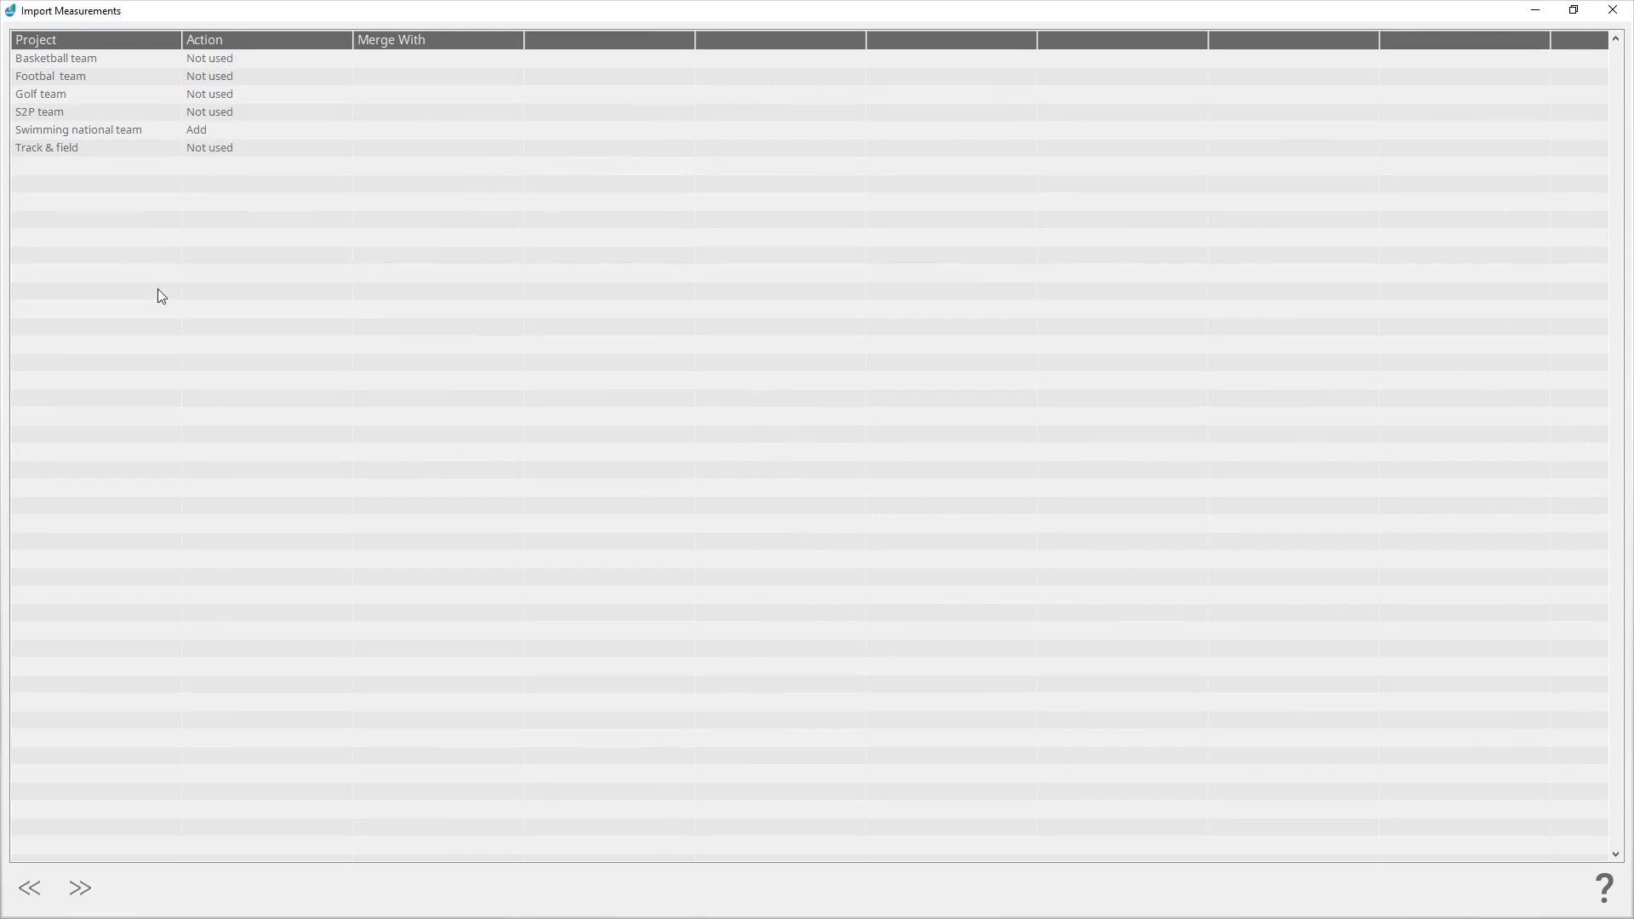
pyautogui.click(80, 891)
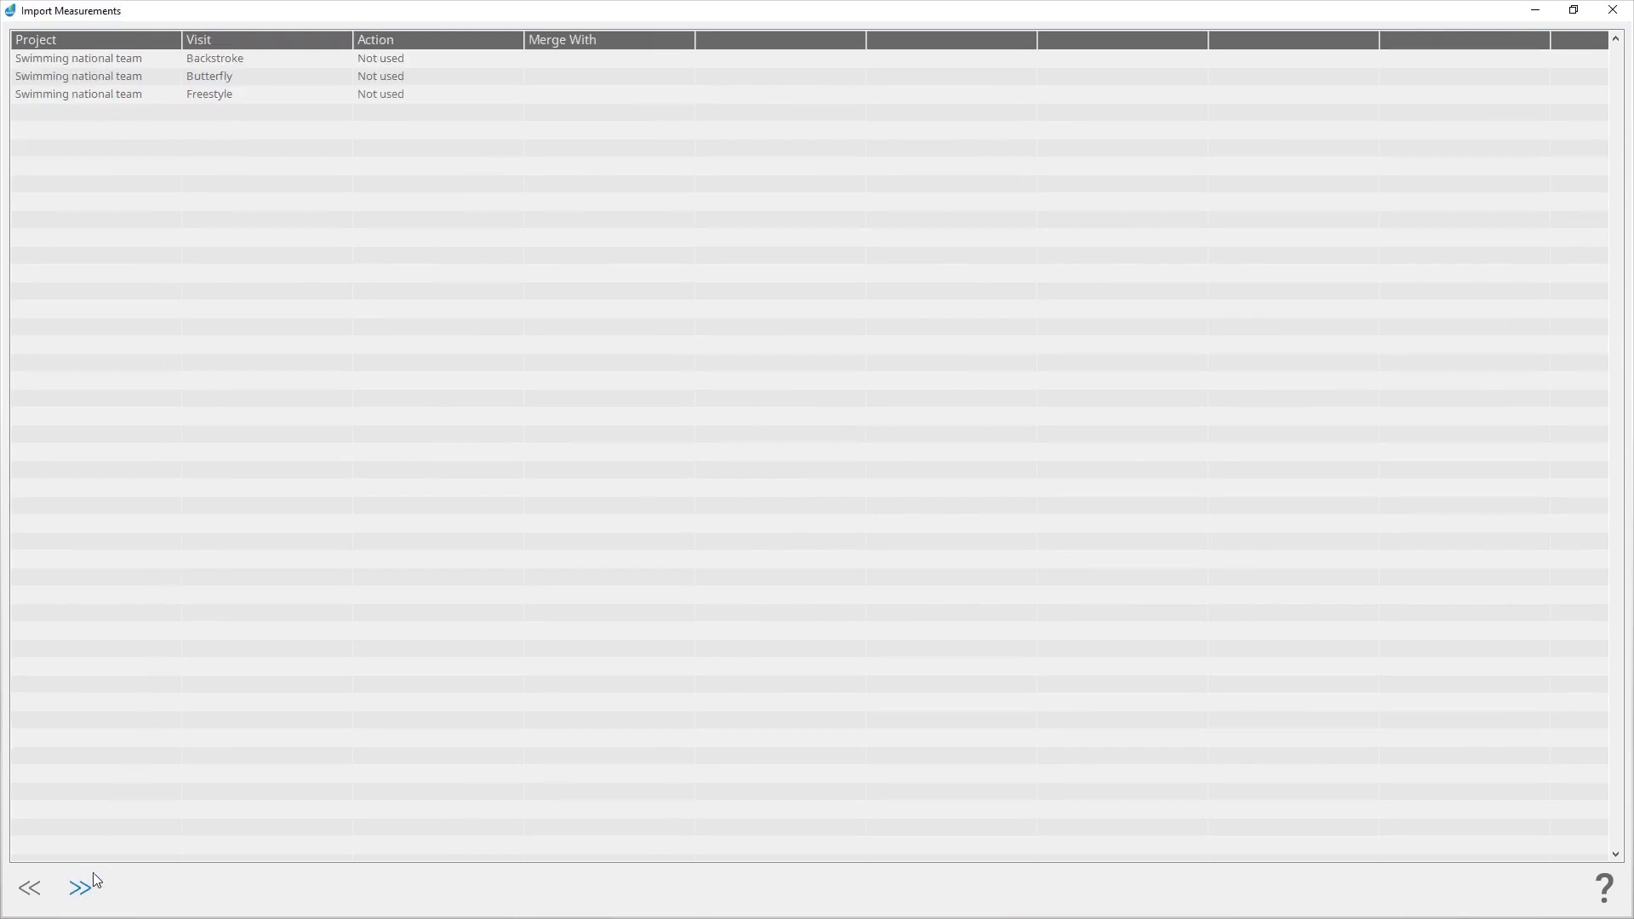
# Set the Backstroke, Butterfly and Freestyle visits of the Swimming national team to Add.
pyautogui.click(390, 60)
pyautogui.click(375, 84)
pyautogui.click(381, 94)
pyautogui.click(380, 102)
# Accept the Add action for all listed subjects and complete the database merge.
pyautogui.click(82, 889)
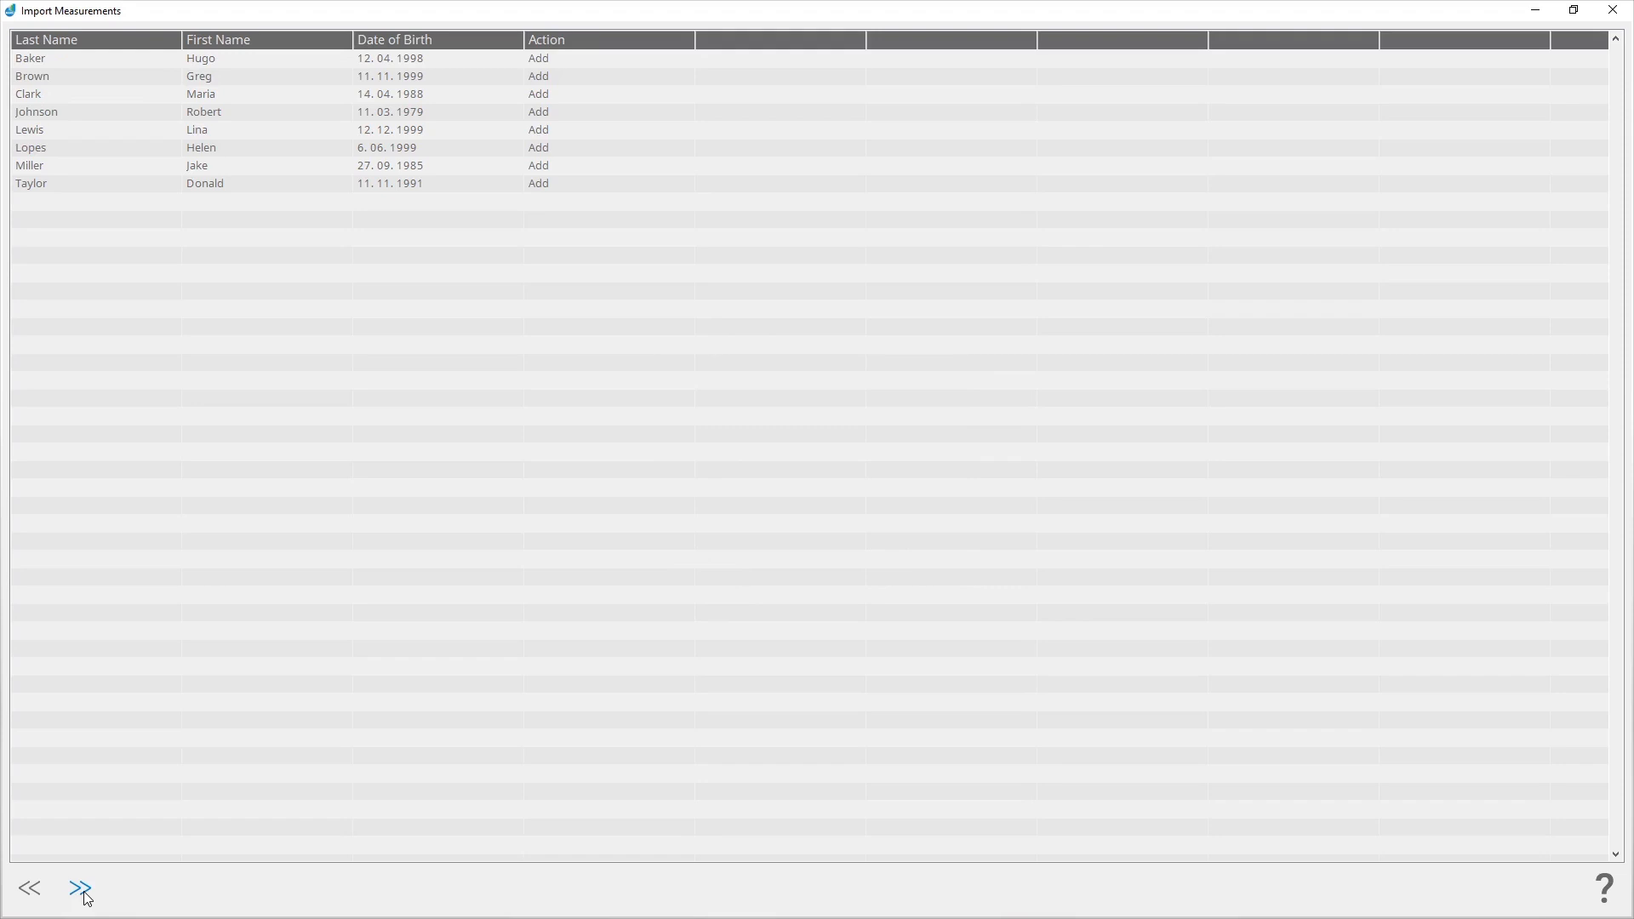
pyautogui.click(86, 894)
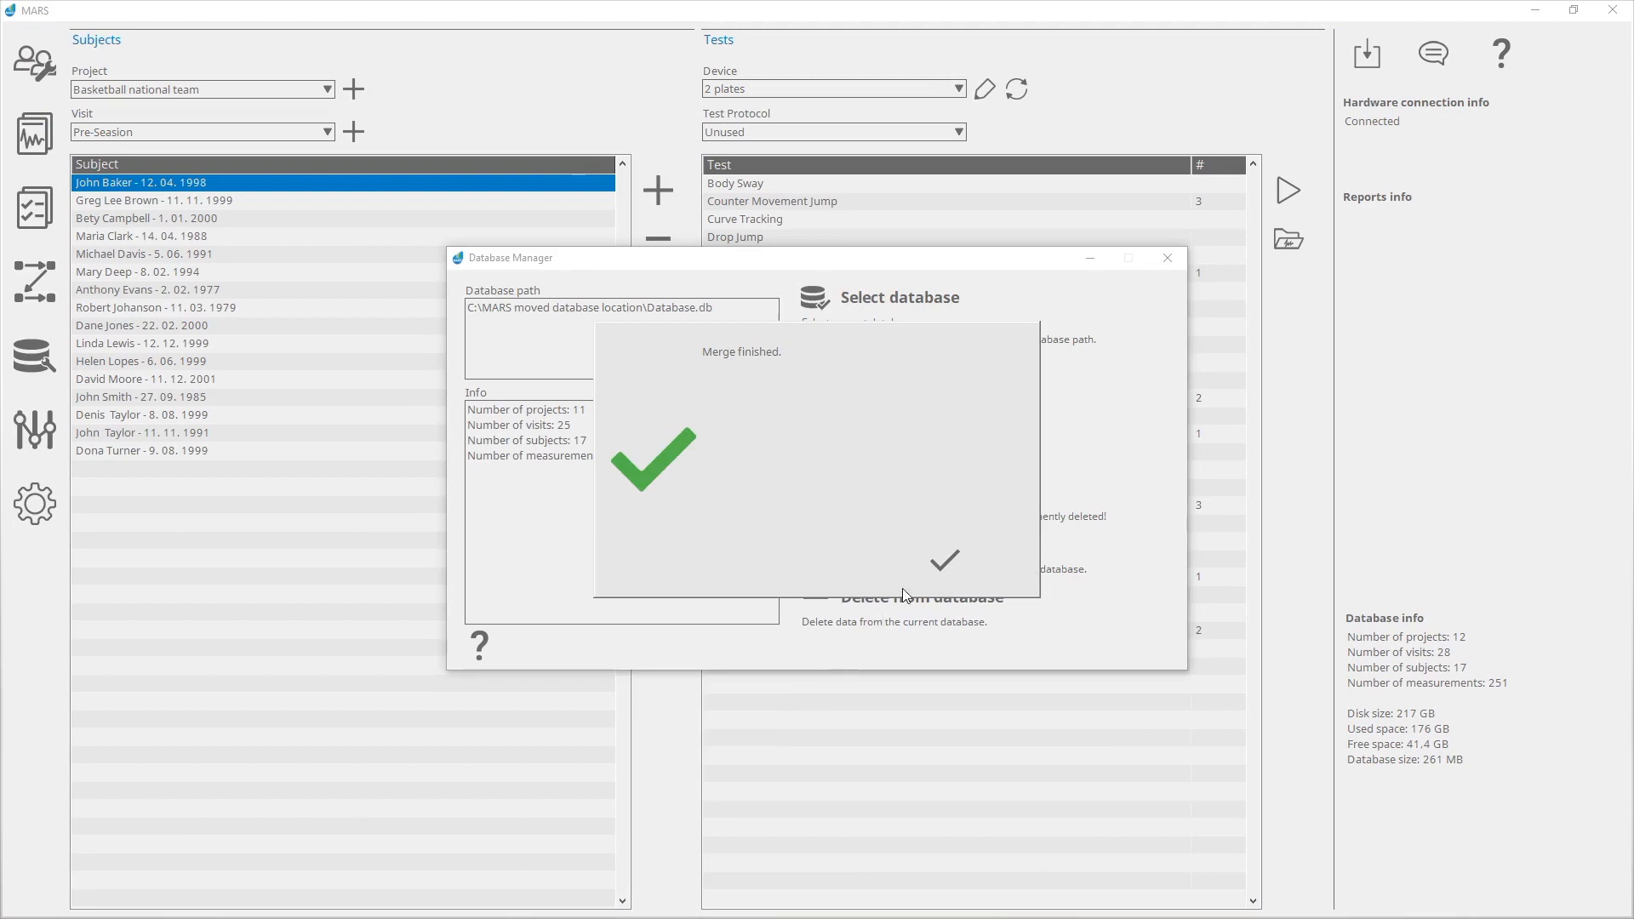
pyautogui.click(945, 562)
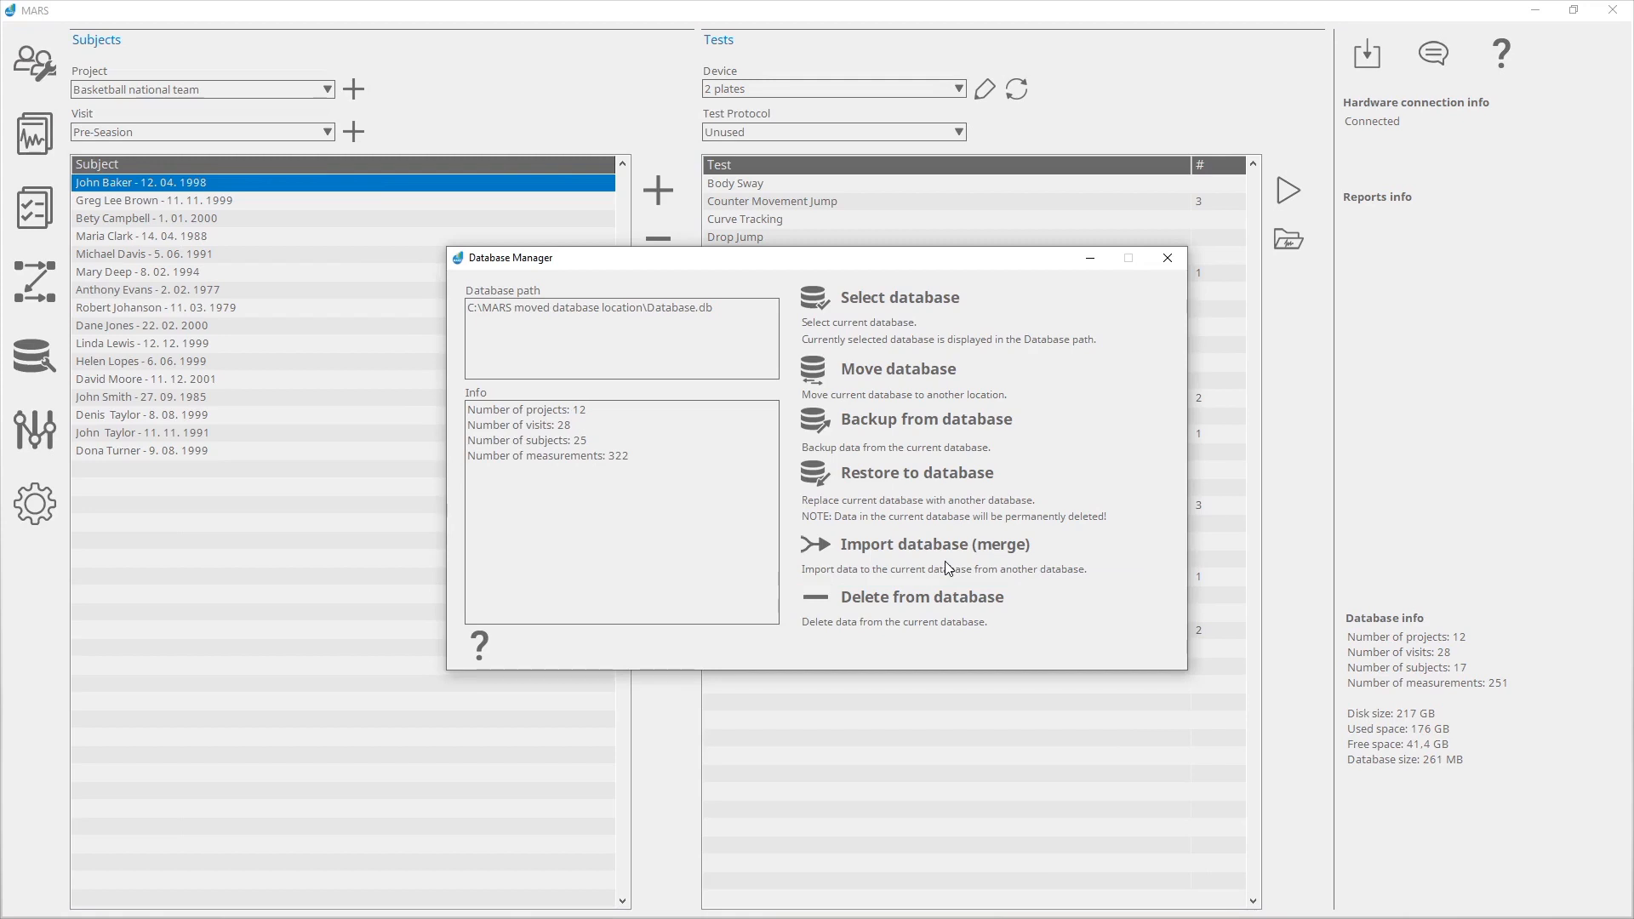
# Delete from the current database with the Delete all data option and confirm the permanent removal.
pyautogui.click(1040, 603)
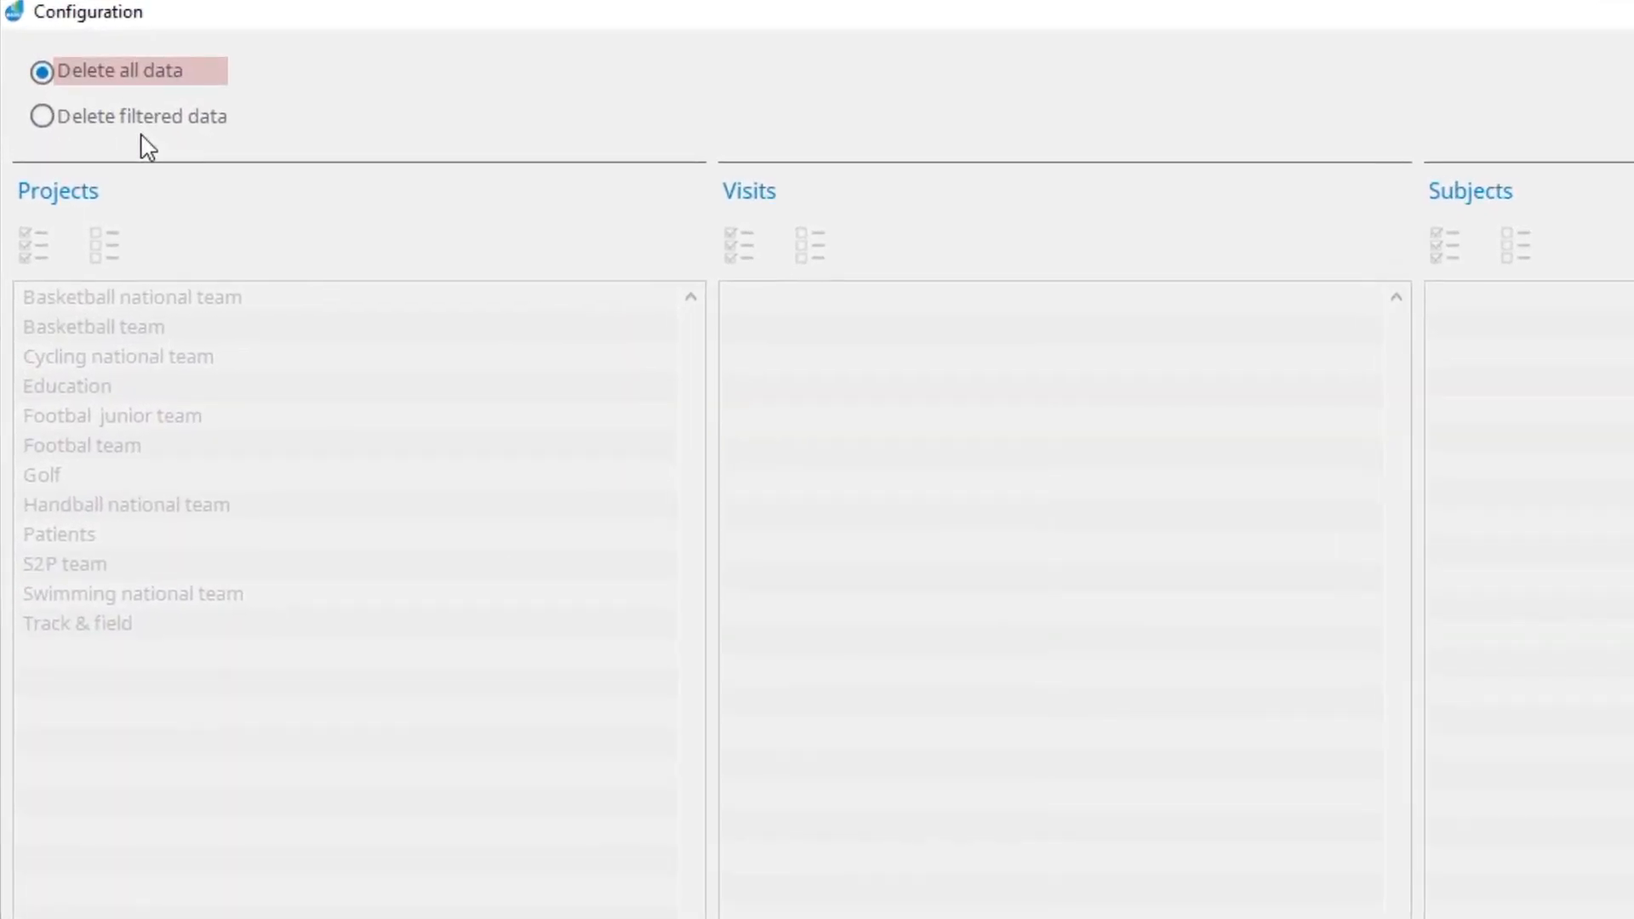
pyautogui.click(41, 117)
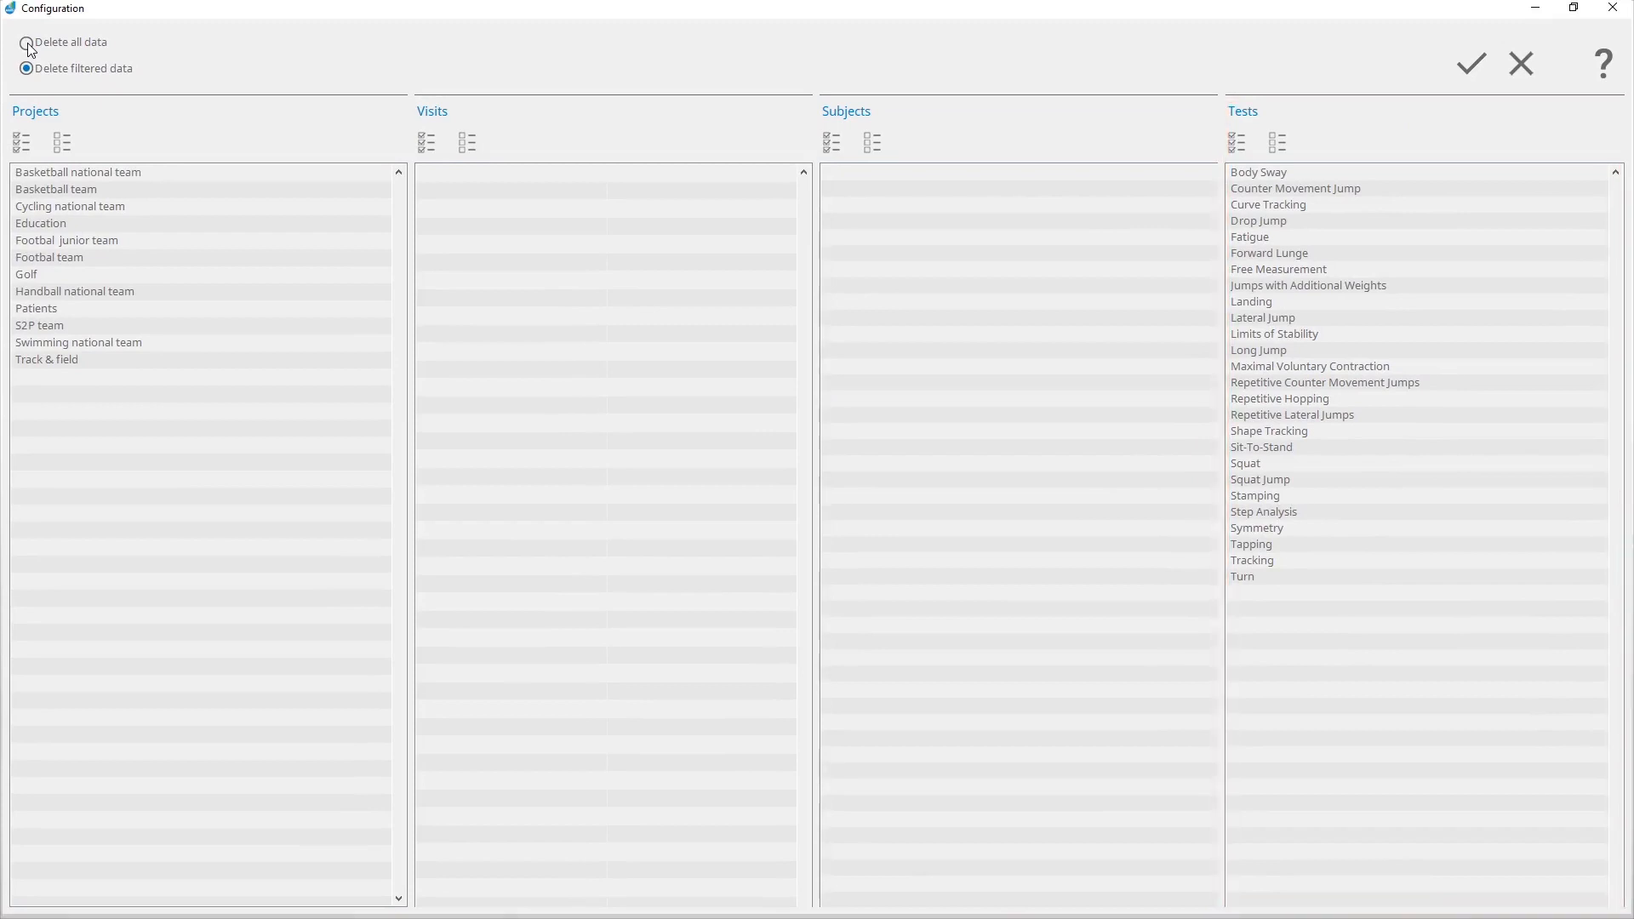
pyautogui.click(28, 45)
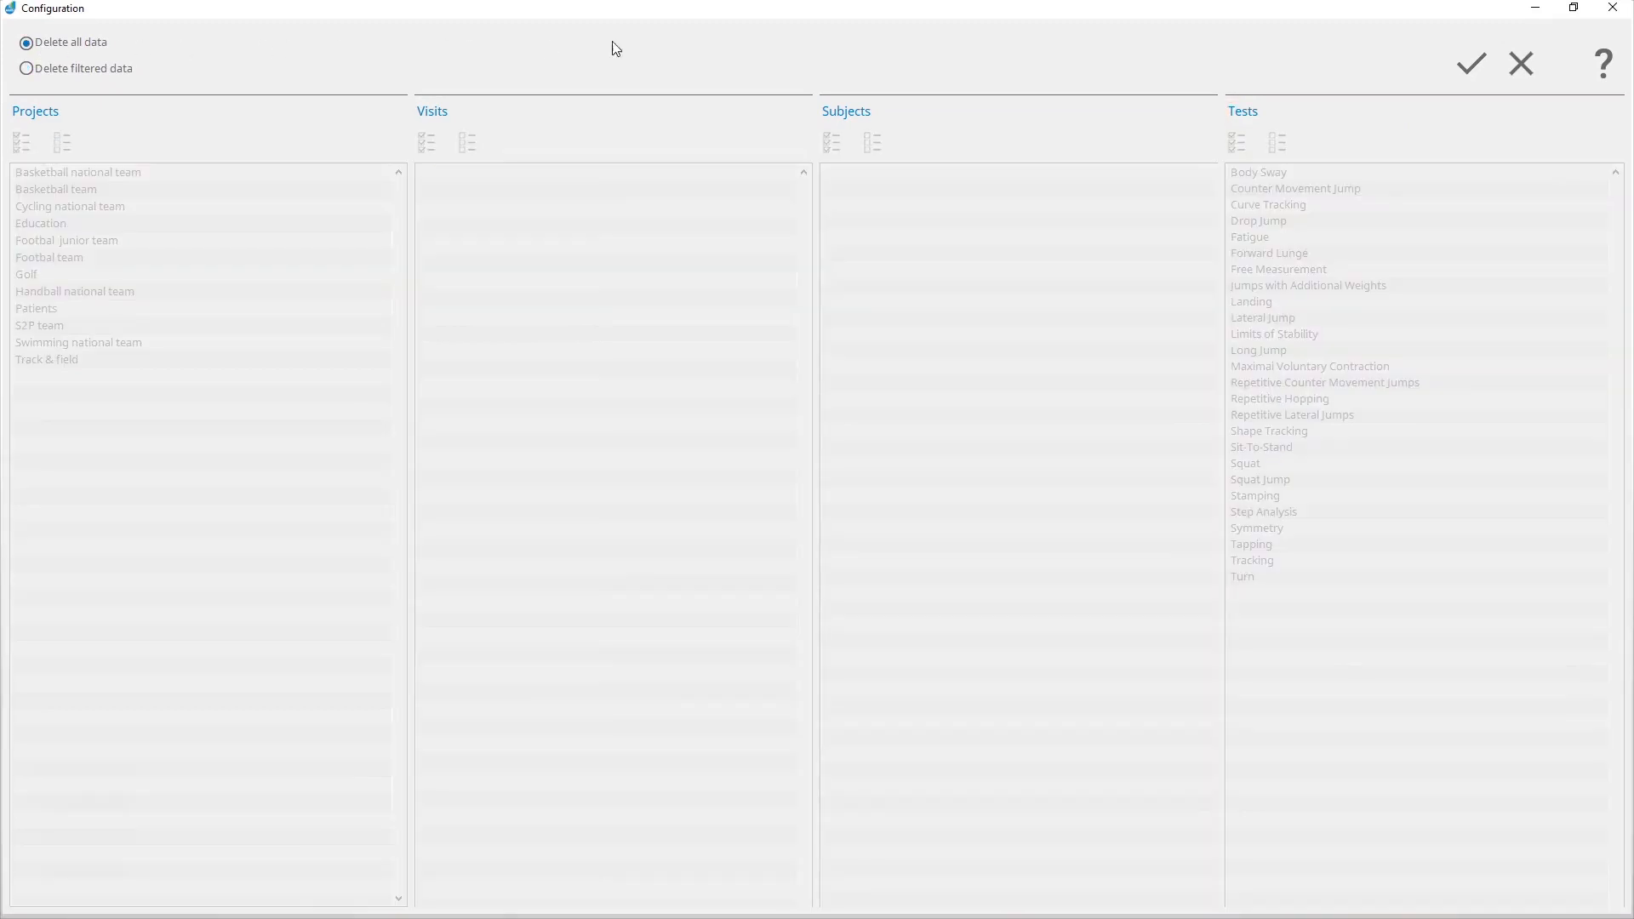
pyautogui.click(1481, 74)
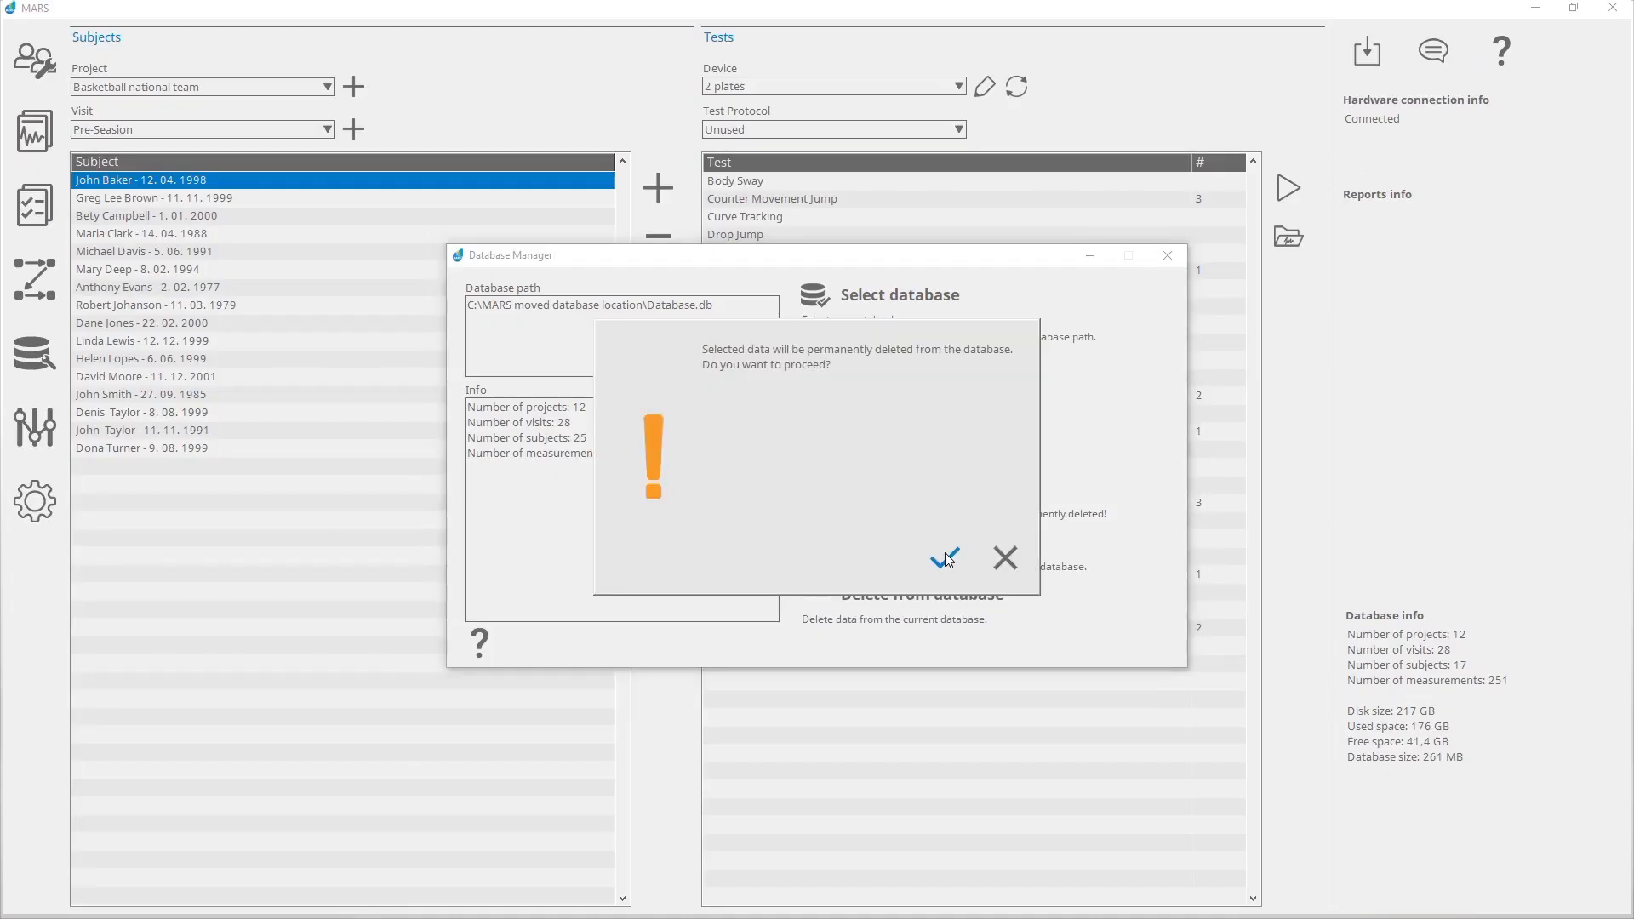
pyautogui.click(946, 558)
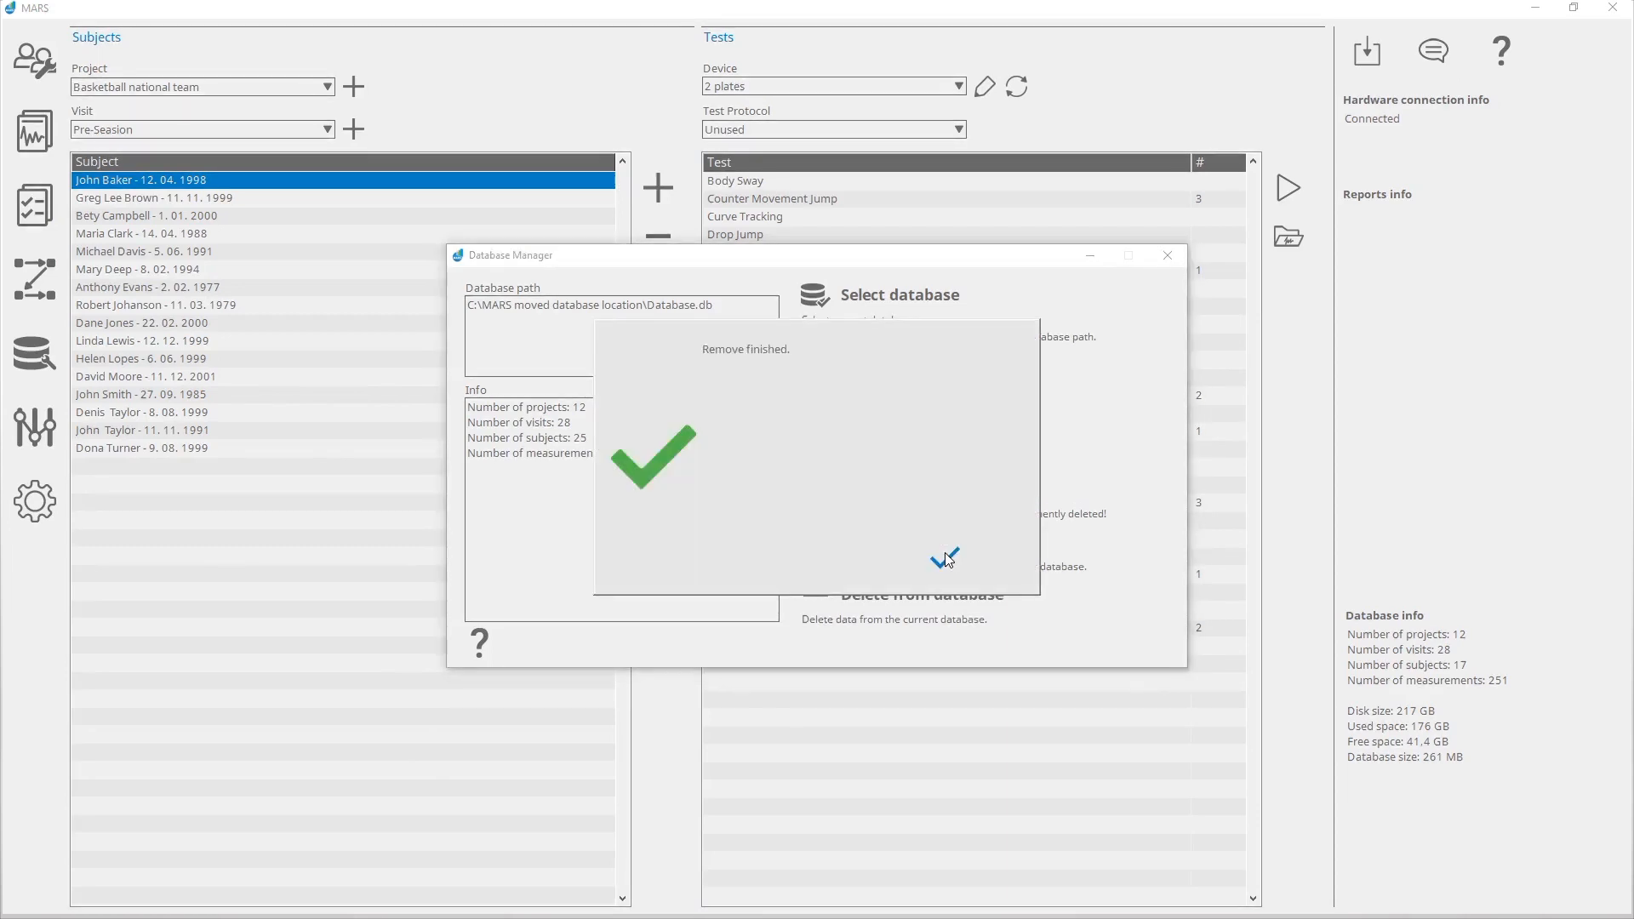
pyautogui.click(946, 559)
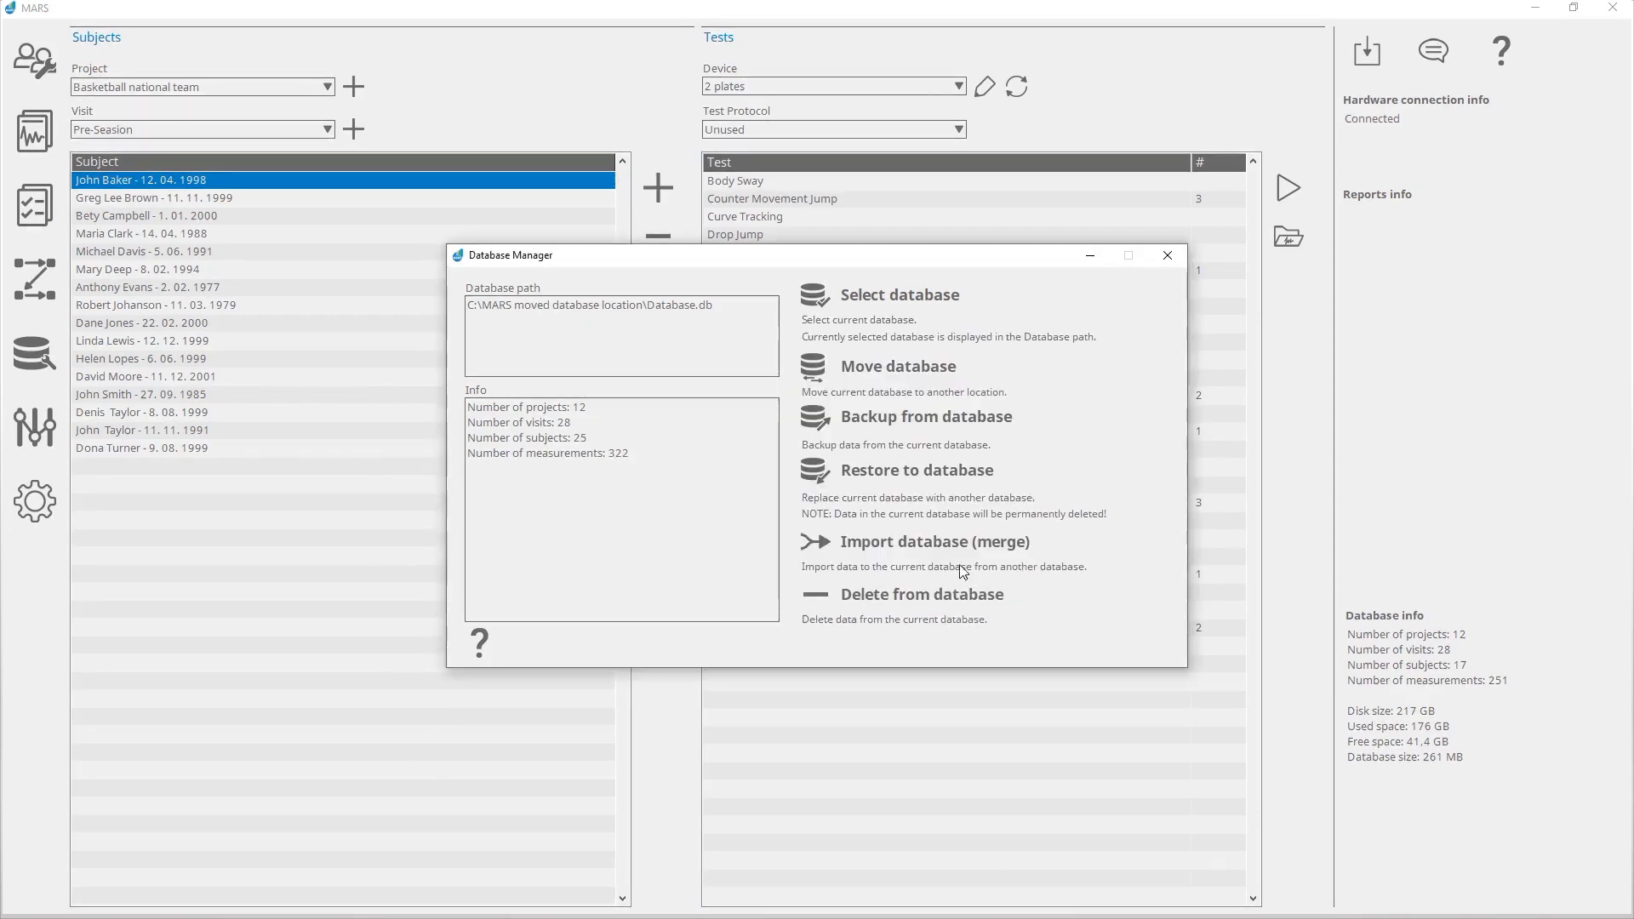
# Start another deletion from the database with the Delete filtered data option.
pyautogui.click(1040, 602)
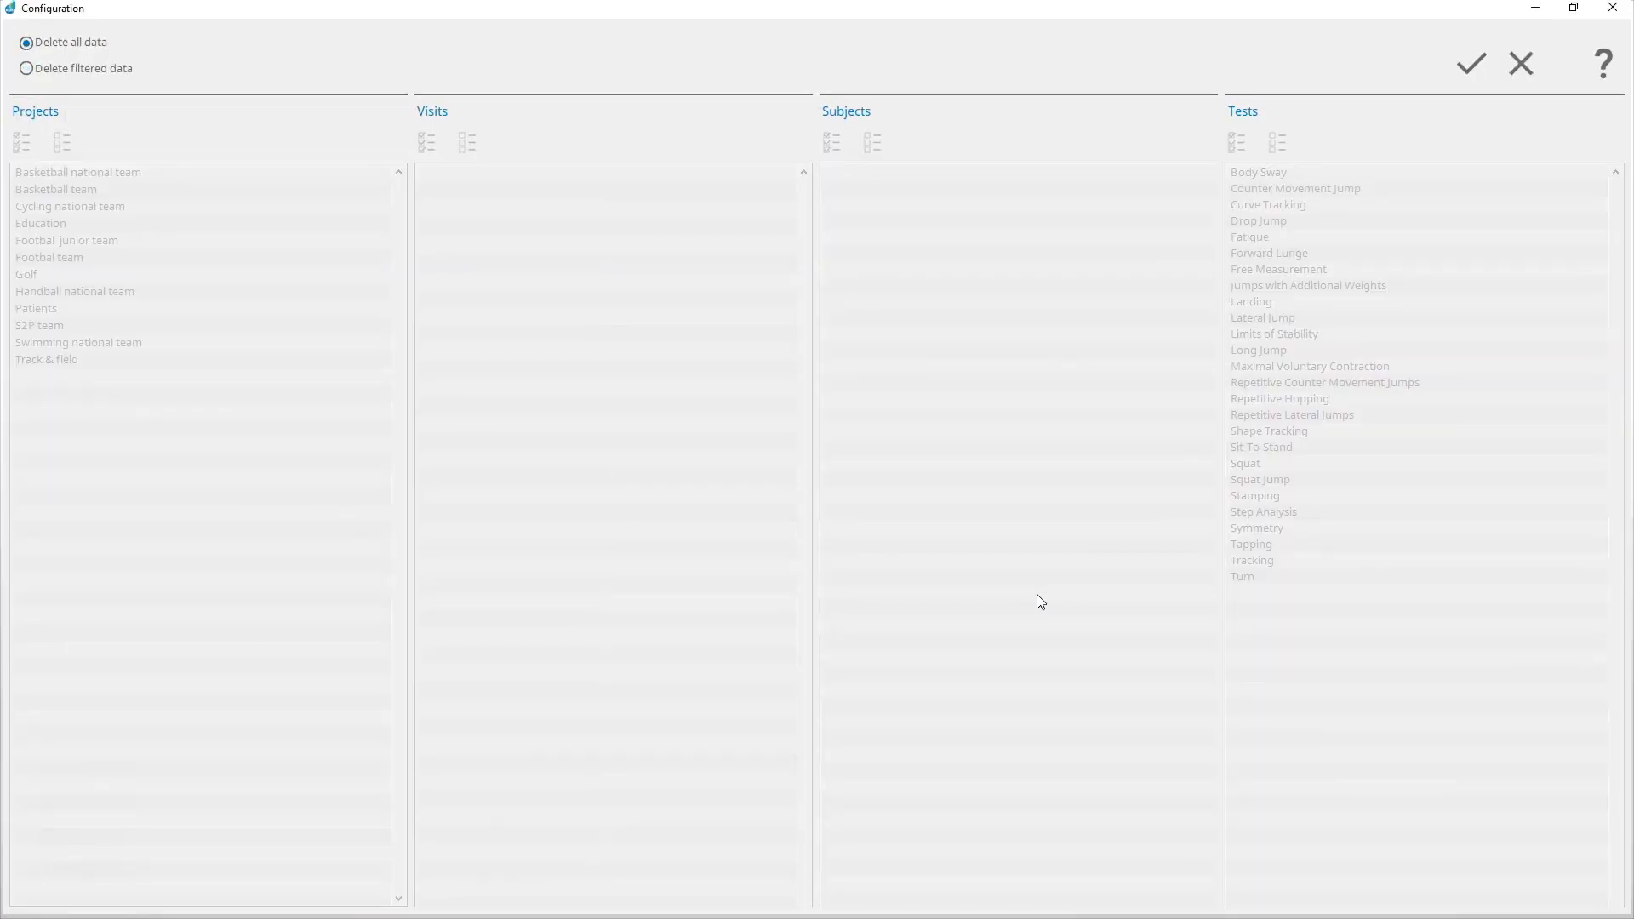
pyautogui.click(26, 69)
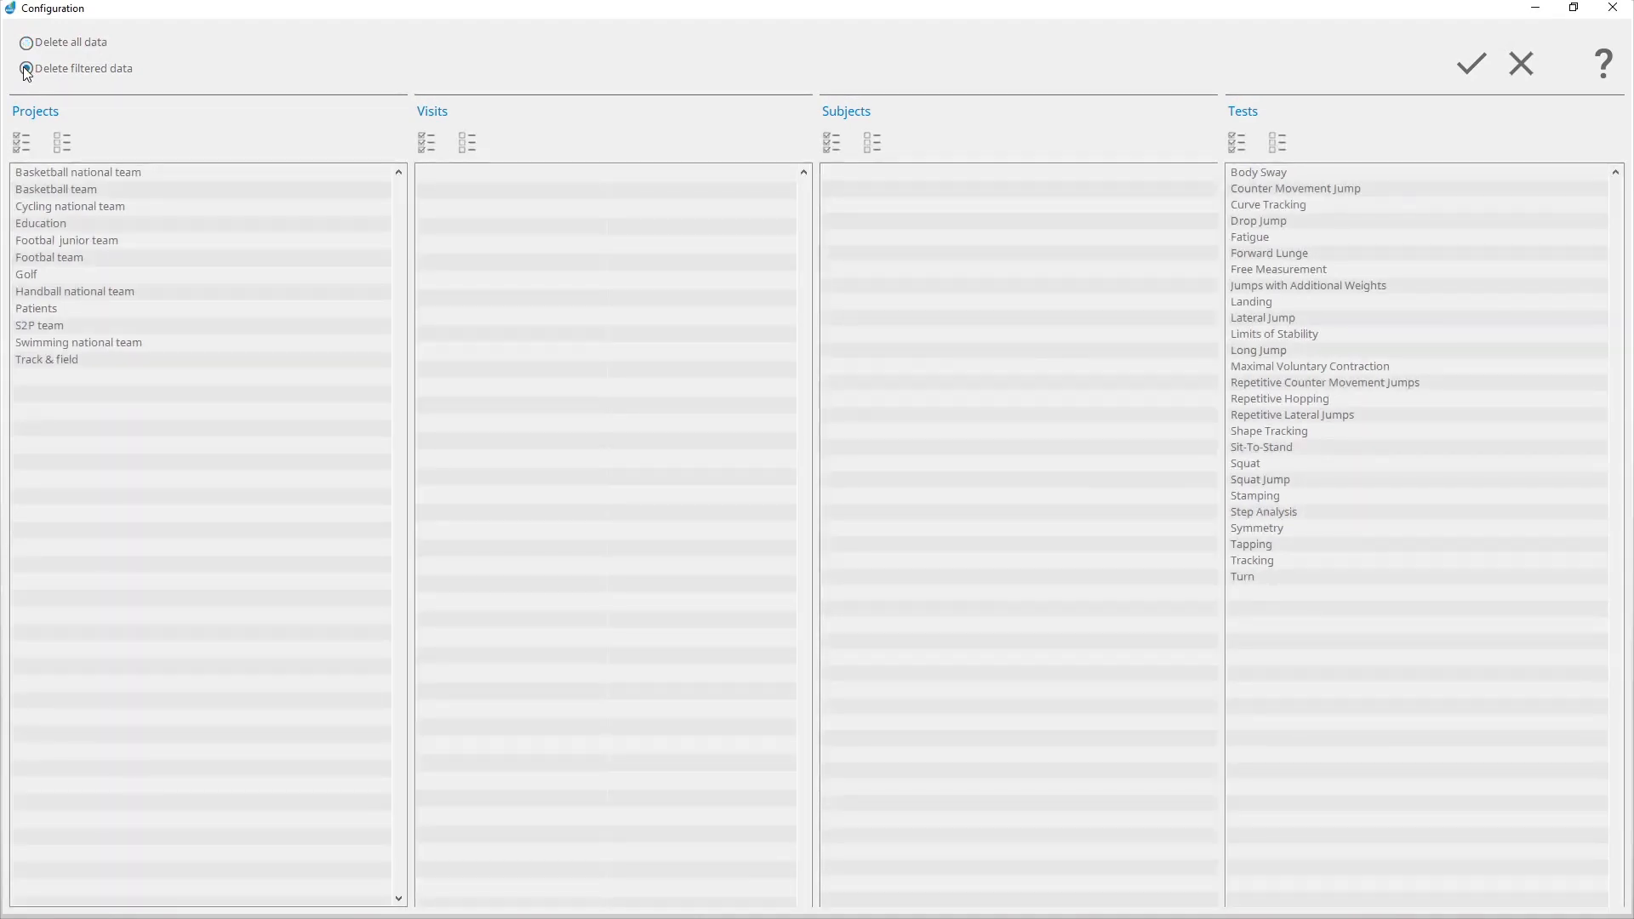